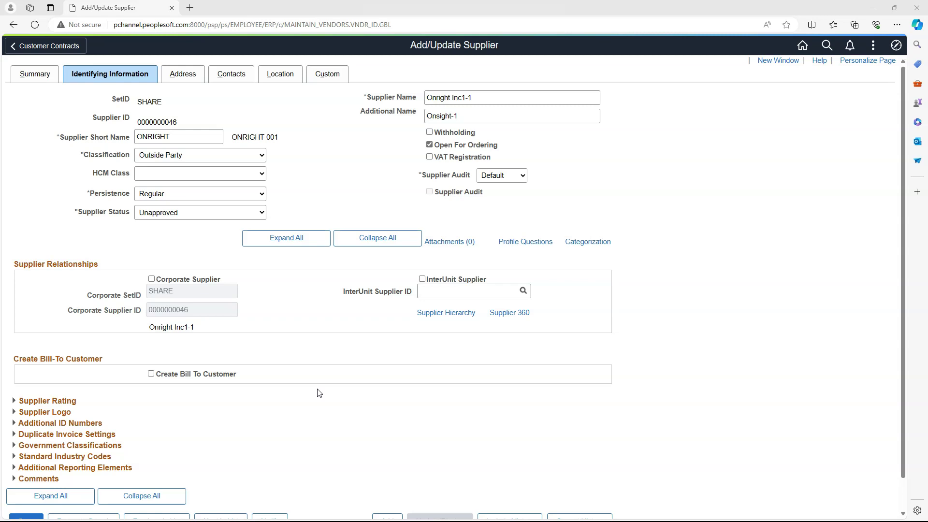
{"action": "left_click", "coordinate": [318, 392]}
{"action": "left_click", "coordinate": [198, 215]}
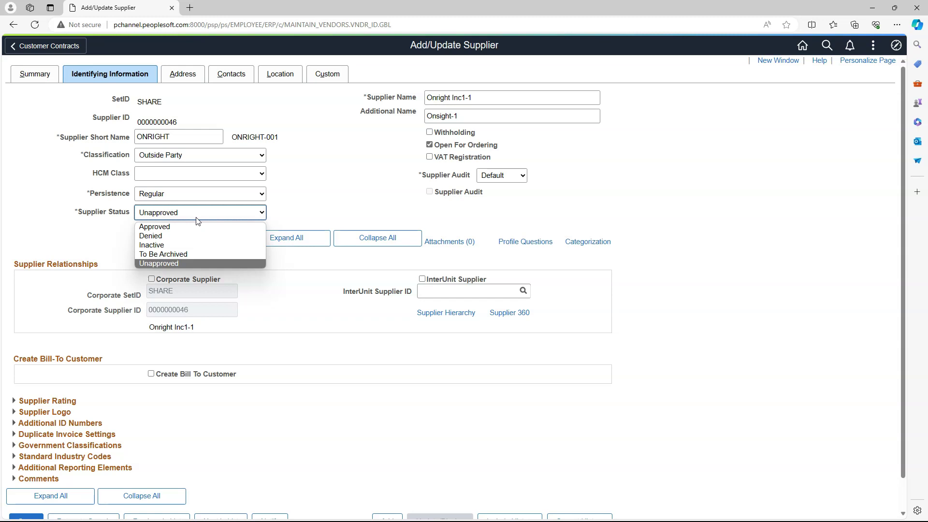
{"action": "left_click", "coordinate": [185, 217]}
{"action": "left_click", "coordinate": [83, 214]}
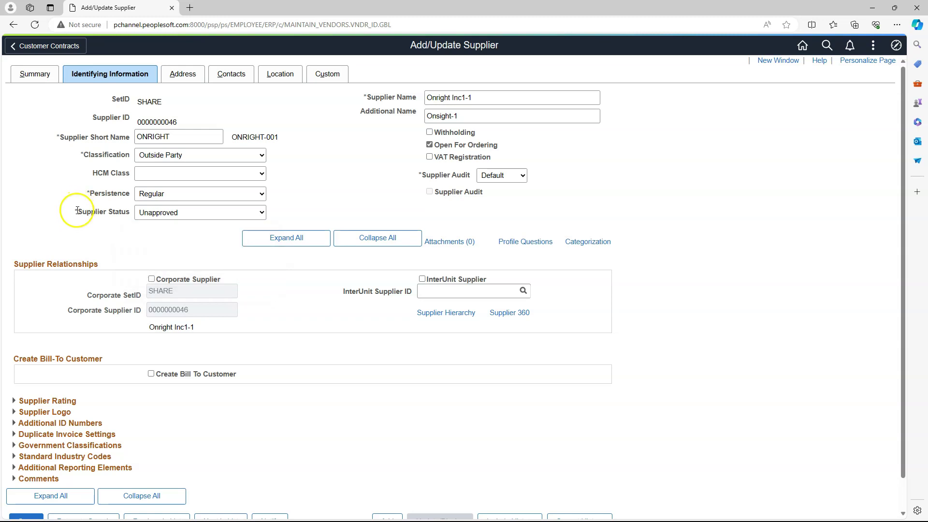
{"action": "left_click_drag", "start_coordinate": [77, 219], "coordinate": [132, 214]}
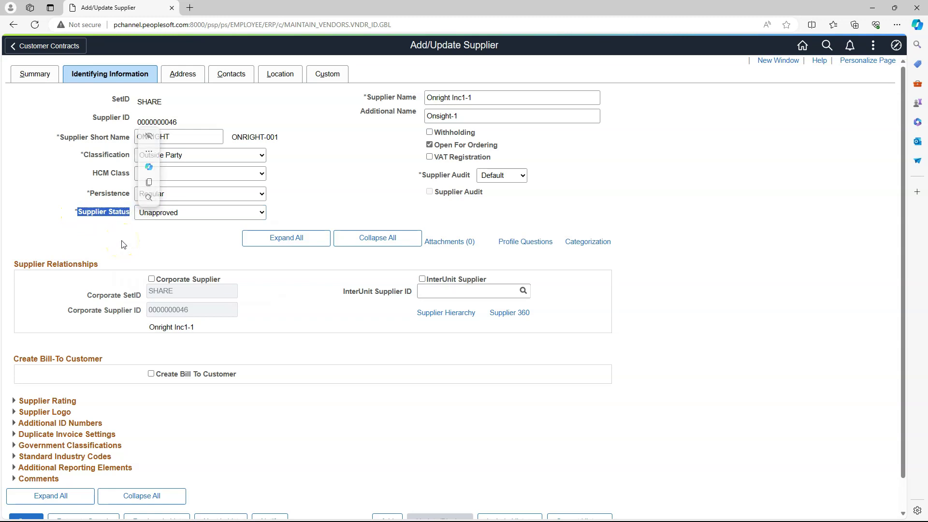
{"action": "left_click", "coordinate": [256, 212]}
{"action": "left_click", "coordinate": [368, 198]}
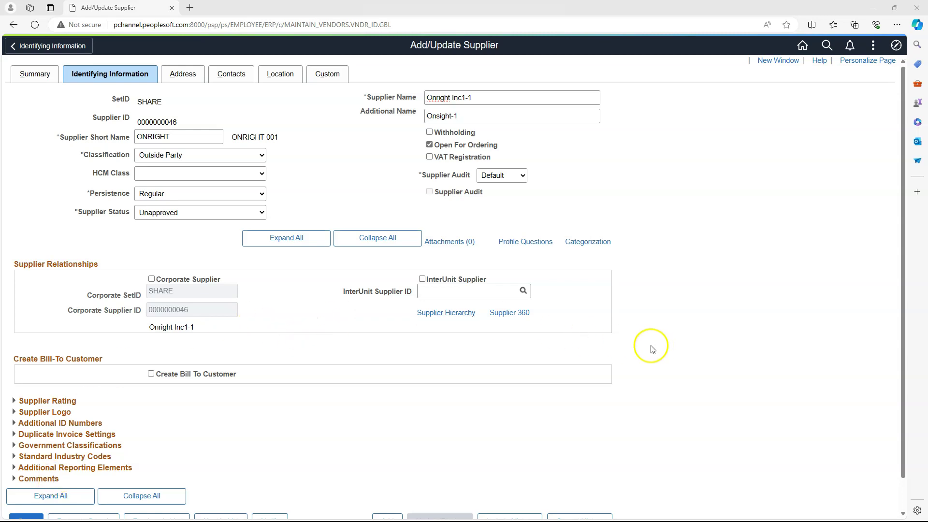
{"action": "left_click", "coordinate": [674, 337]}
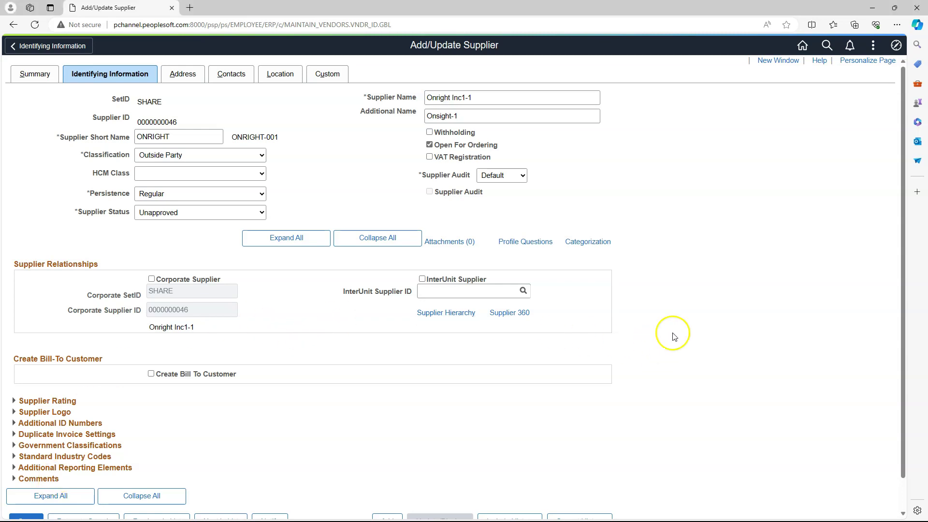
Show the supplier page's system info, copy its page name VNDR_ID1, and switch to Application Designer
{"action": "key", "text": "ctrl+shift+j"}
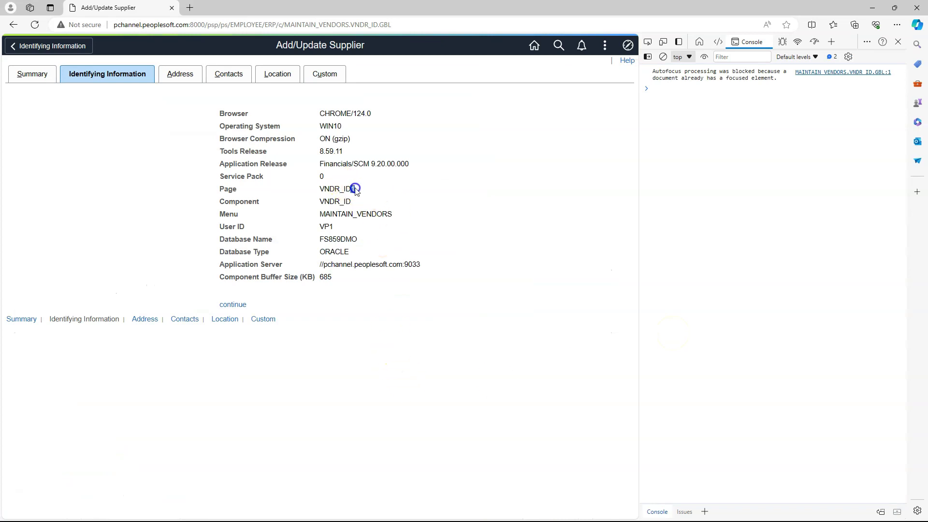
{"action": "left_click_drag", "start_coordinate": [358, 189], "coordinate": [315, 189]}
{"action": "right_click", "coordinate": [314, 188]}
{"action": "left_click", "coordinate": [338, 261]}
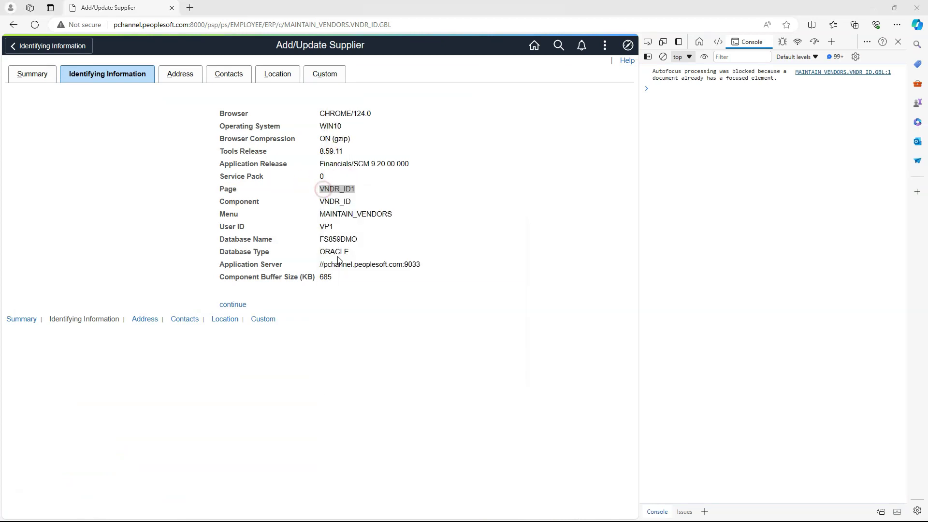
{"action": "left_click", "coordinate": [537, 129]}
{"action": "key", "text": "alt+Tab"}
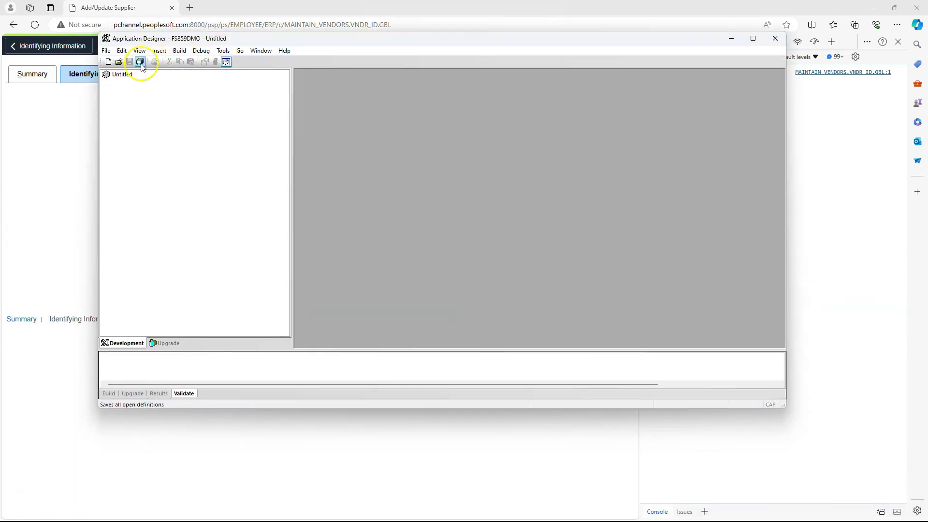
Open the page definition VNDR_ID1
{"action": "left_click", "coordinate": [118, 62]}
{"action": "left_click", "coordinate": [411, 215]}
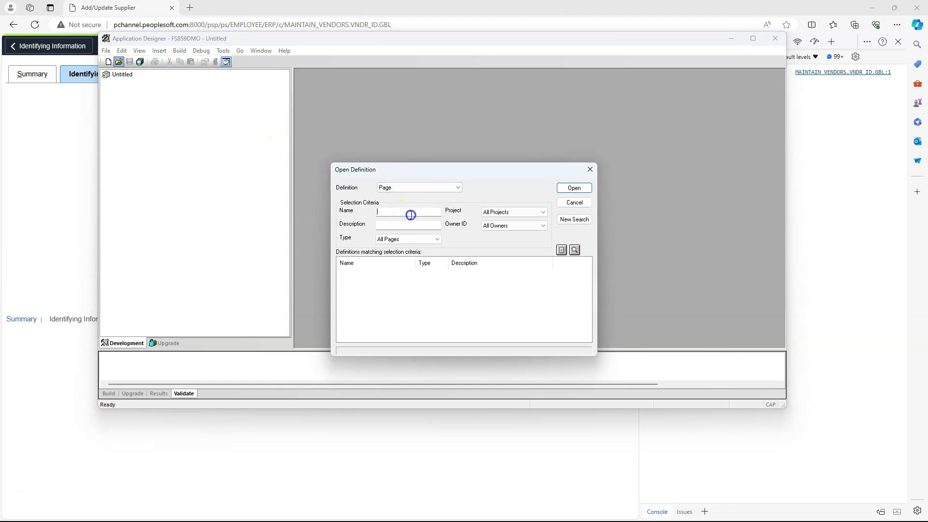
{"action": "type", "text": "VNDR_ID1"}
{"action": "key", "text": "Return"}
{"action": "double_click", "coordinate": [360, 271]}
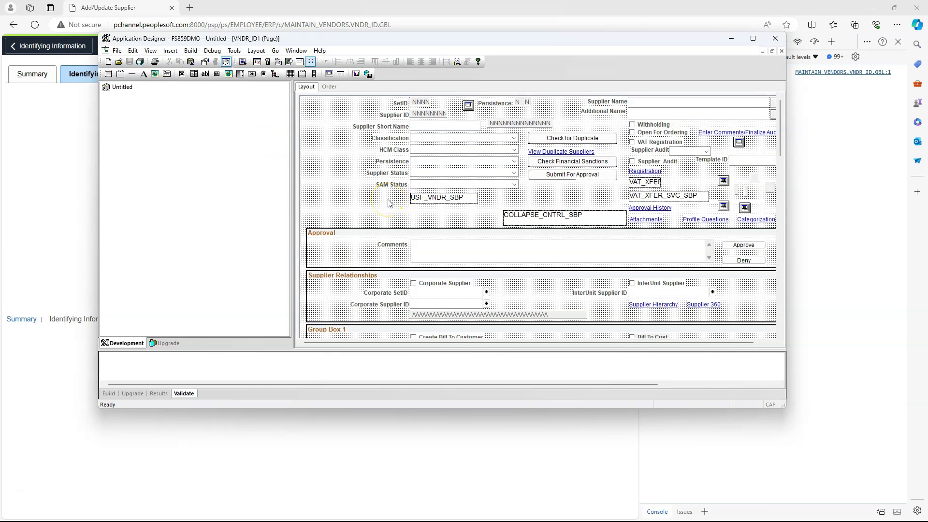
View the record definition behind the Supplier Status field
{"action": "left_click", "coordinate": [420, 172]}
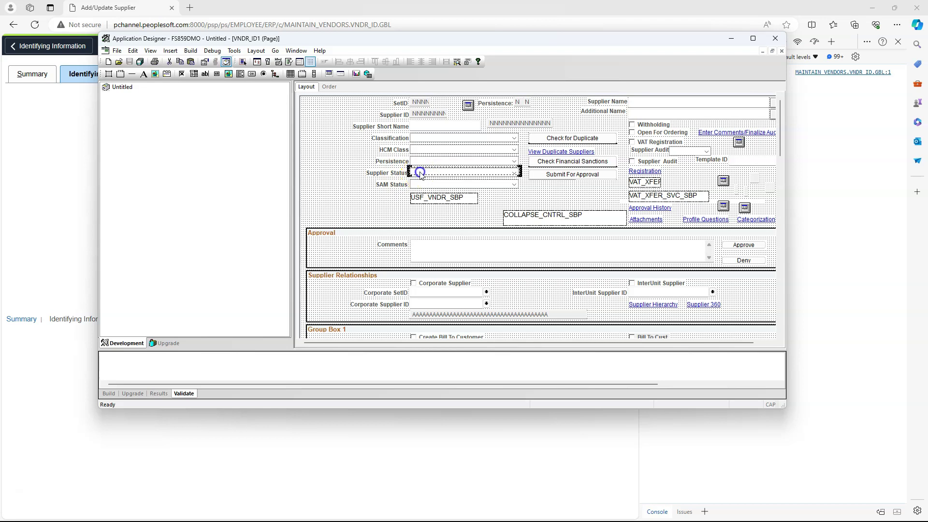
{"action": "right_click", "coordinate": [420, 173]}
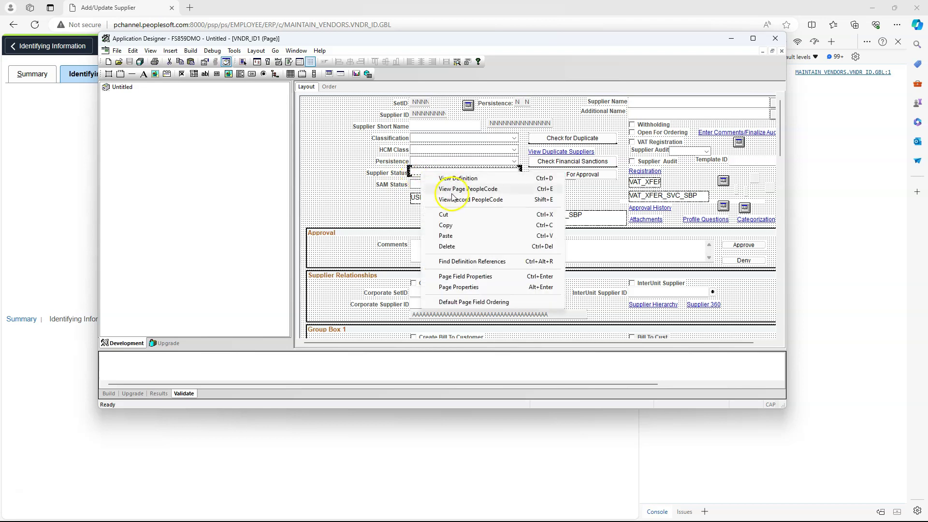
{"action": "left_click", "coordinate": [453, 179]}
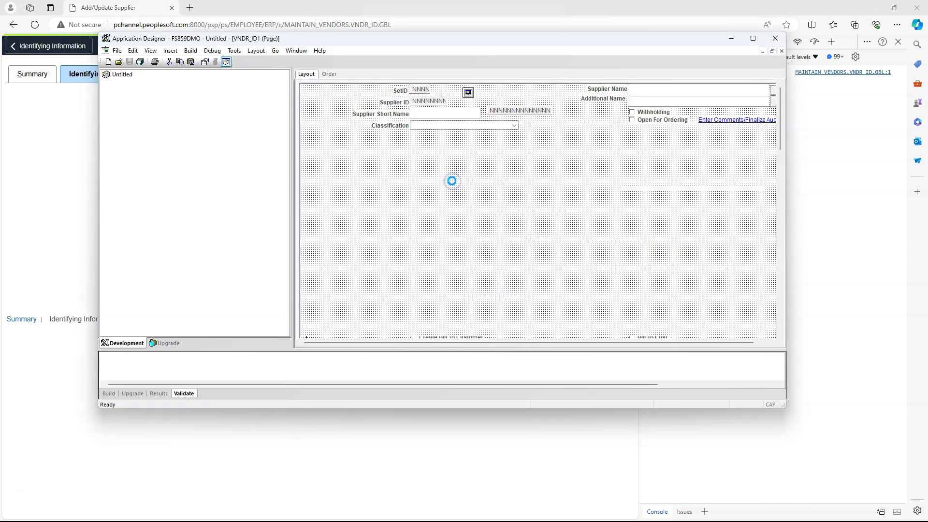
Check Audit Field Change in VENDOR_STATUS's Record Field Properties and confirm
{"action": "double_click", "coordinate": [359, 155]}
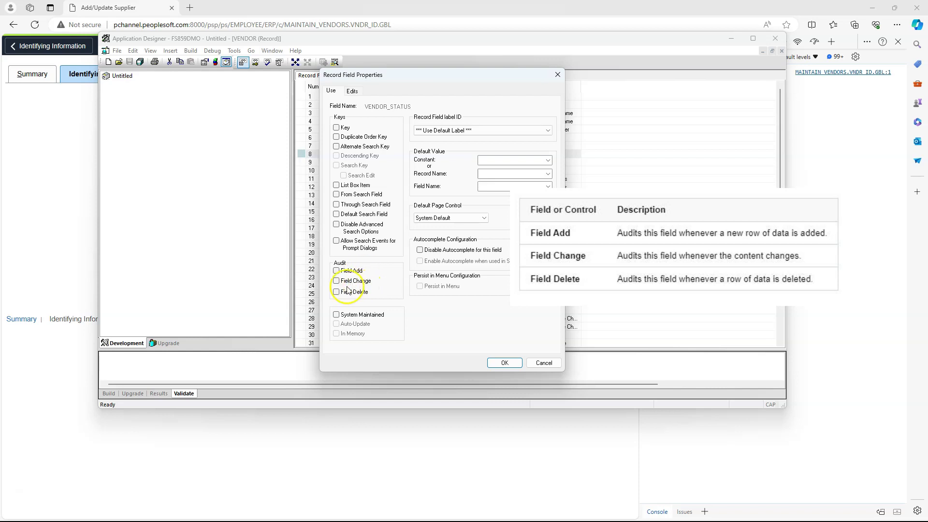
{"action": "left_click", "coordinate": [336, 281]}
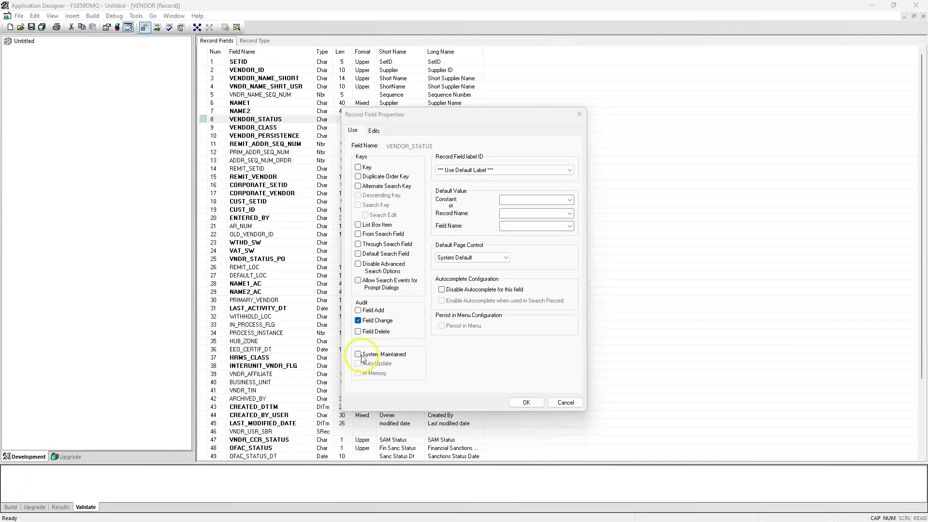
{"action": "left_click", "coordinate": [514, 399]}
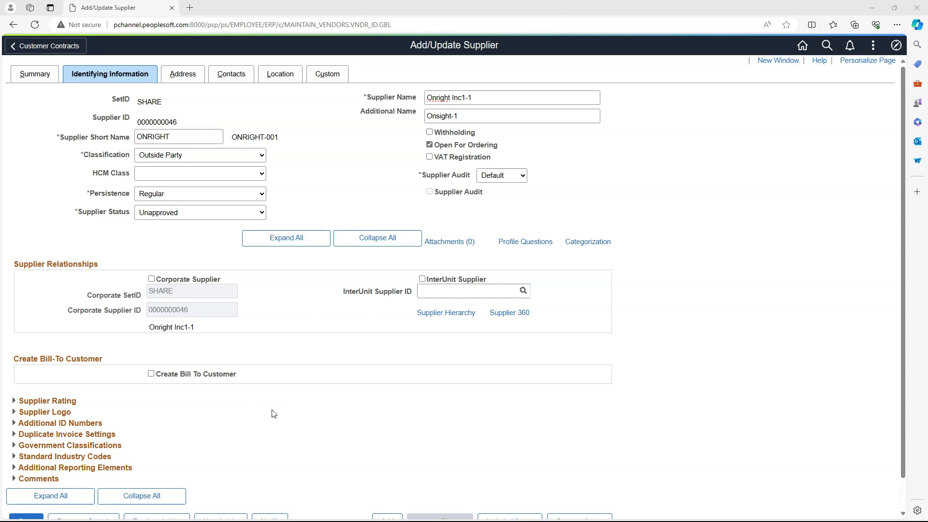
Set supplier 046's Supplier Status to Approved and save the supplier
{"action": "scroll", "coordinate": [290, 425], "scroll_direction": "down", "scroll_amount": 1}
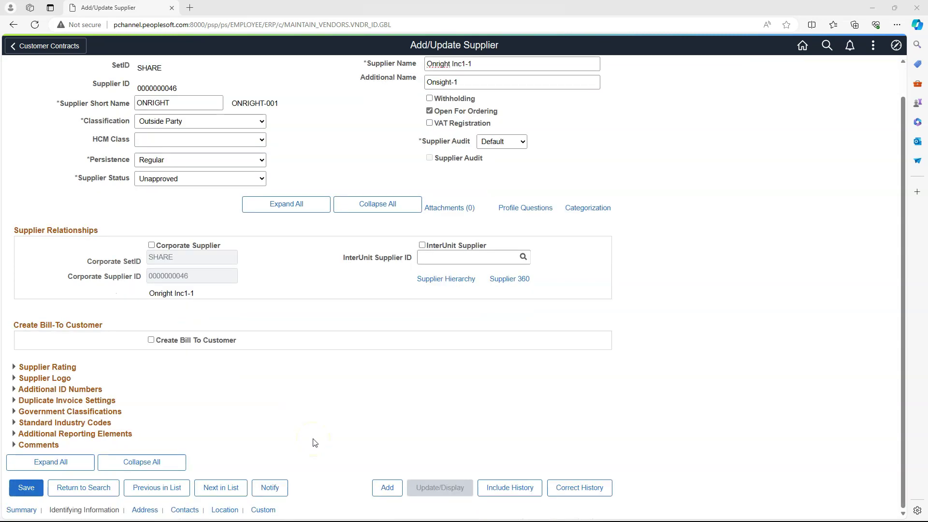
{"action": "left_click", "coordinate": [180, 92]}
{"action": "left_click_drag", "start_coordinate": [178, 90], "coordinate": [165, 88]}
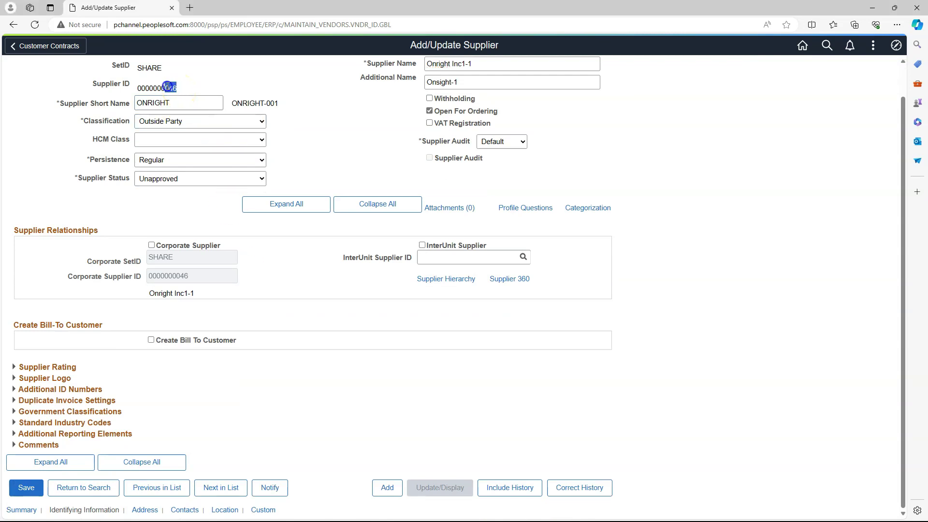
{"action": "left_click", "coordinate": [153, 186]}
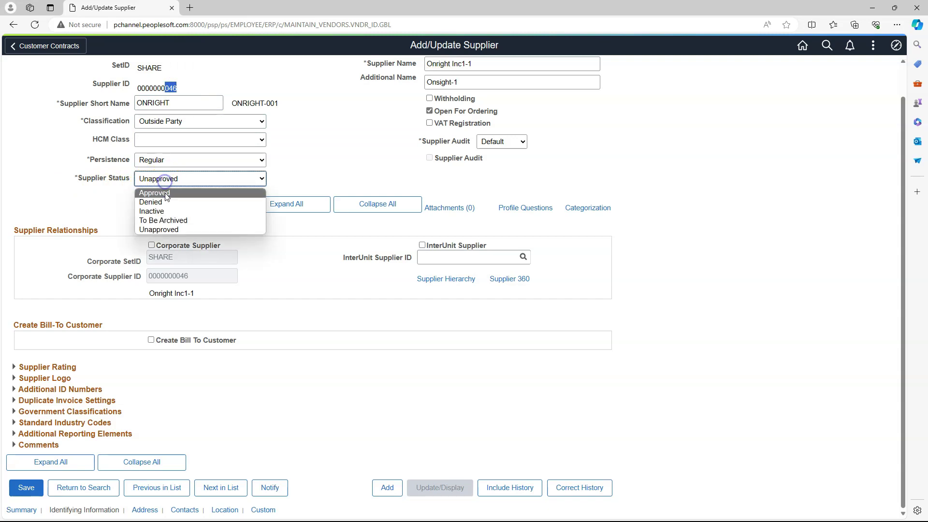
{"action": "left_click", "coordinate": [166, 198]}
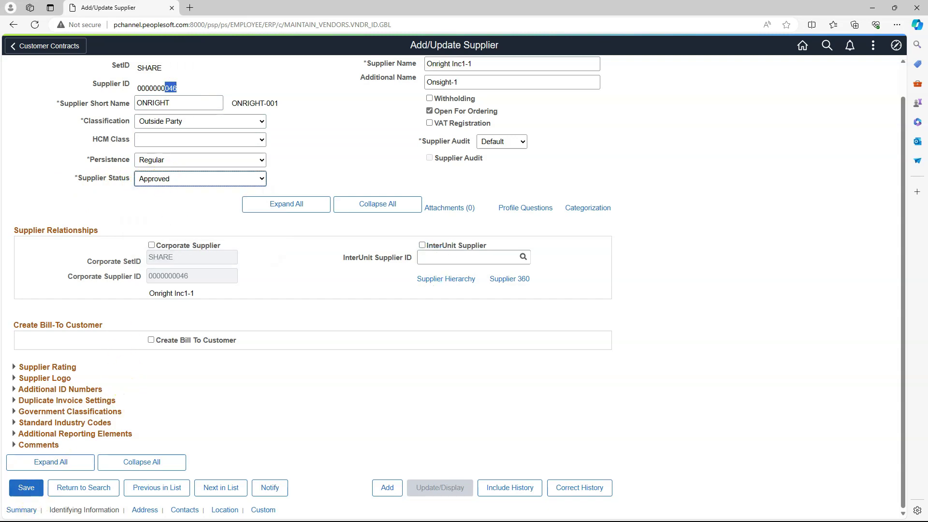
{"action": "left_click", "coordinate": [34, 494]}
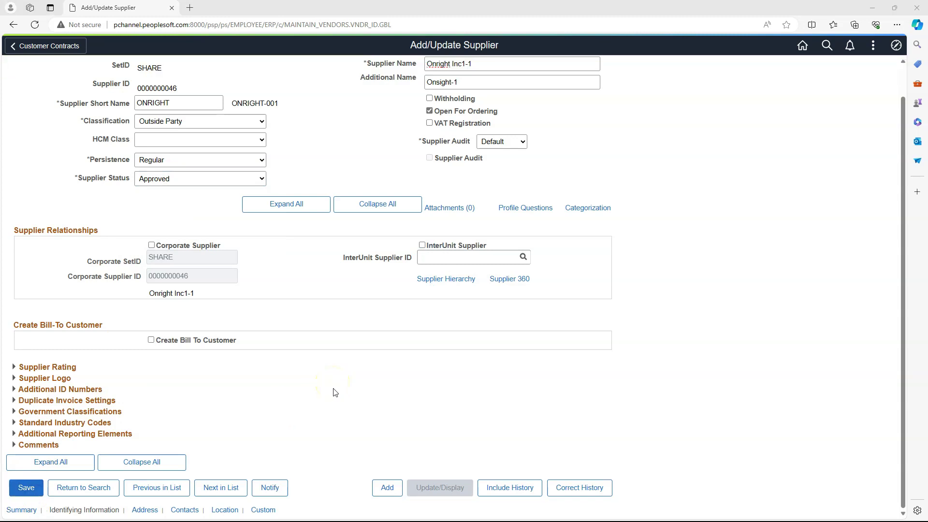
In PL/SQL Developer's SQL Window, select and copy both audit queries
{"action": "mouse_move", "coordinate": [719, 519]}
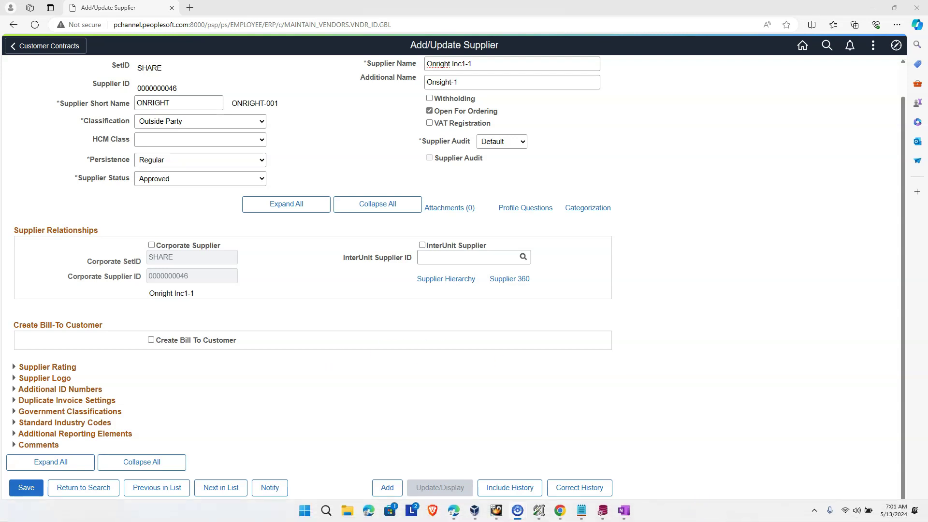
{"action": "key", "text": "alt+Tab"}
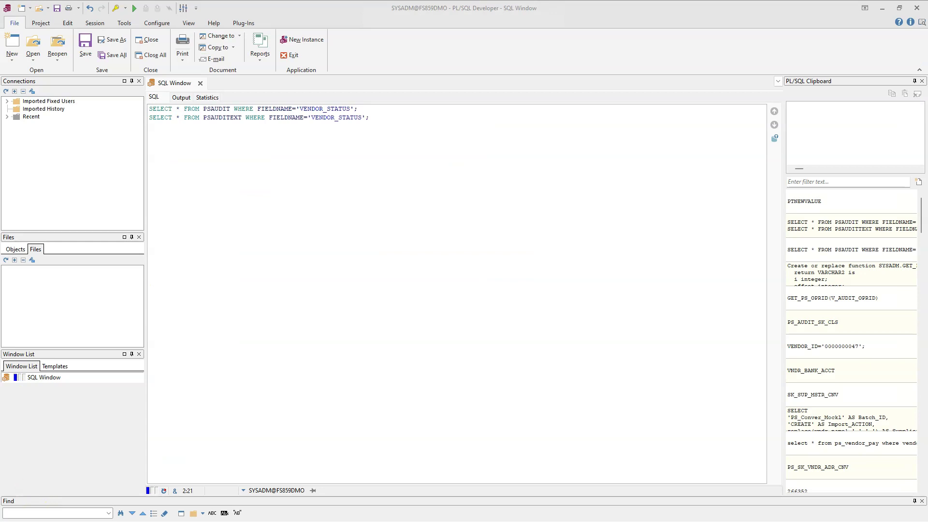
{"action": "key", "text": "ctrl+a"}
{"action": "key", "text": "ctrl+c"}
{"action": "left_click", "coordinate": [252, 301]}
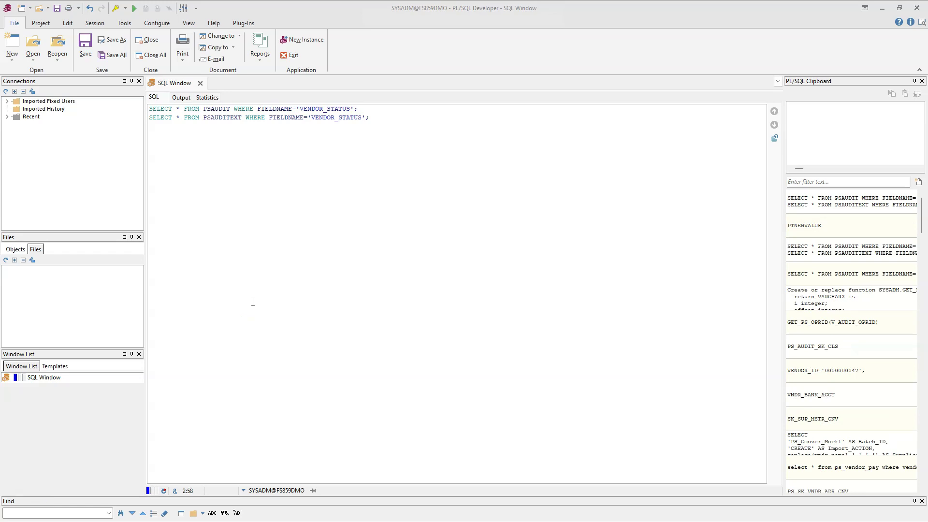
Review the PSAUDIT and PSAUDITEXT queries' VENDOR_STATUS filters, leaving the caret on the PSAUDIT query
{"action": "double_click", "coordinate": [217, 109]}
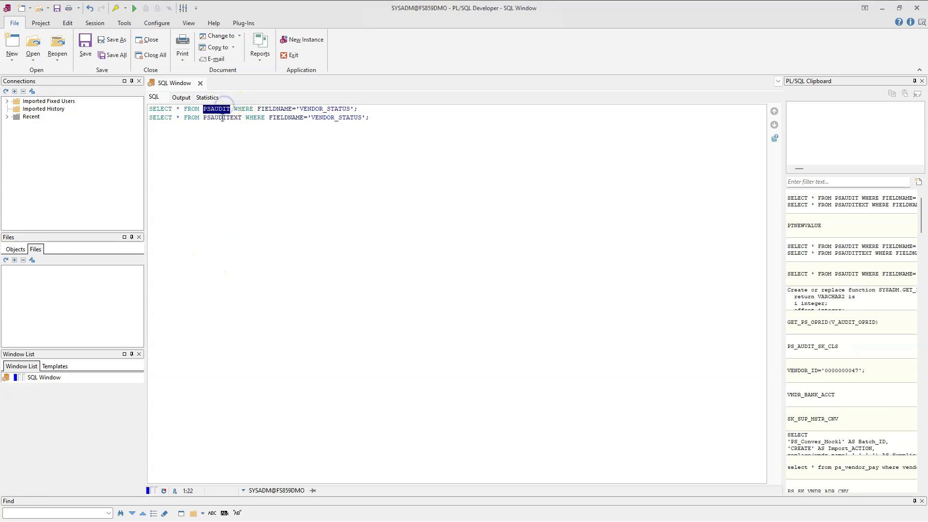
{"action": "double_click", "coordinate": [222, 118]}
{"action": "left_click", "coordinate": [253, 129]}
{"action": "left_click_drag", "start_coordinate": [253, 108], "coordinate": [382, 105]}
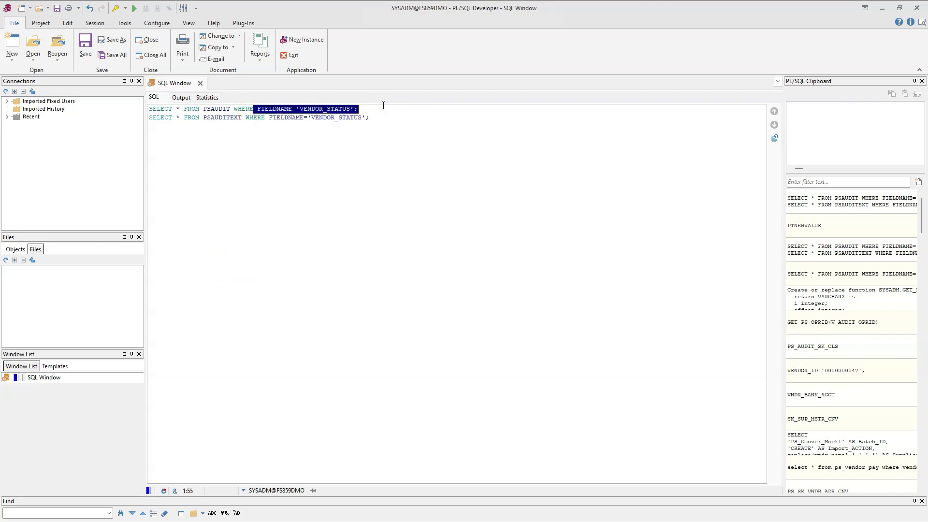
{"action": "right_click", "coordinate": [376, 108]}
{"action": "left_click", "coordinate": [228, 151]}
{"action": "left_click", "coordinate": [206, 108]}
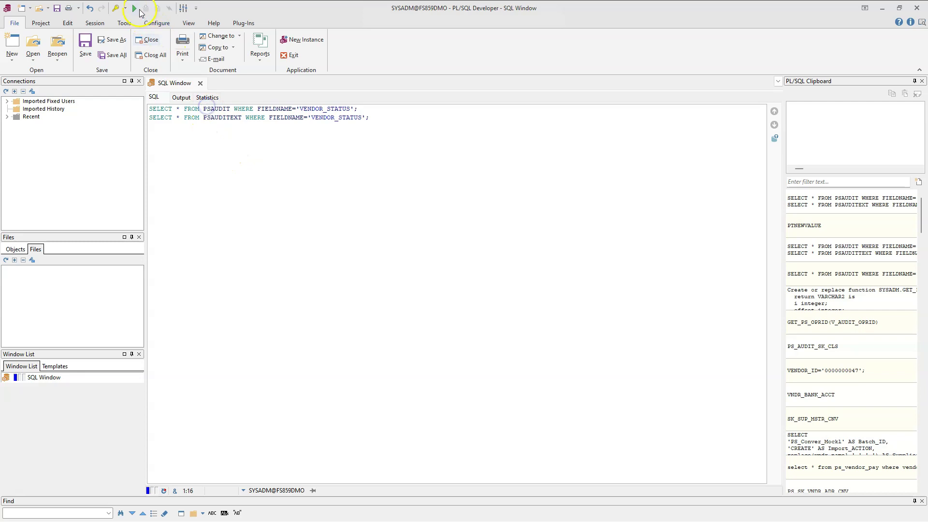
{"action": "left_click", "coordinate": [137, 10]}
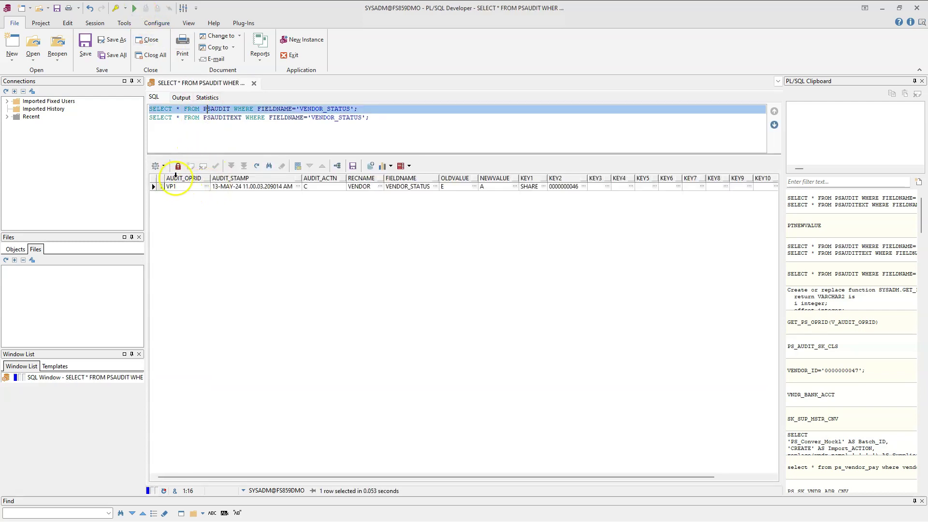
{"action": "left_click", "coordinate": [183, 188]}
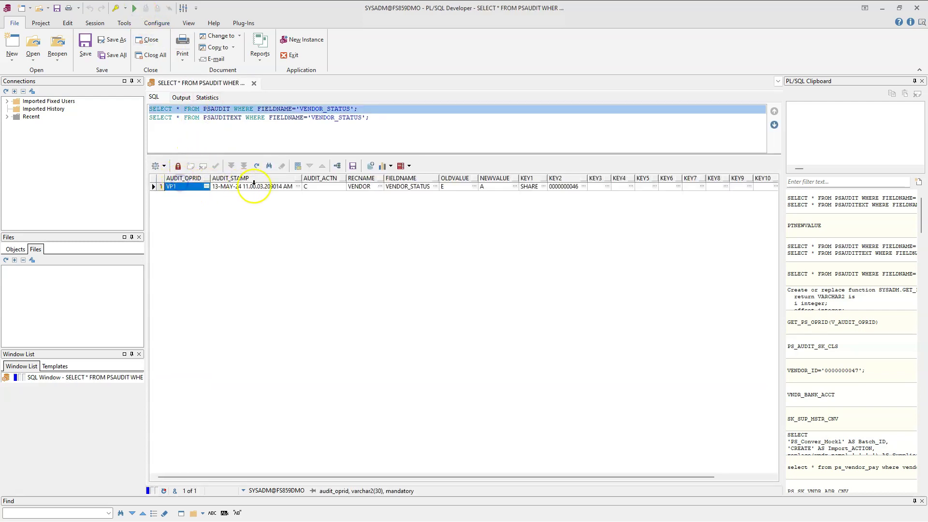
{"action": "left_click", "coordinate": [239, 187]}
{"action": "left_click", "coordinate": [321, 187]}
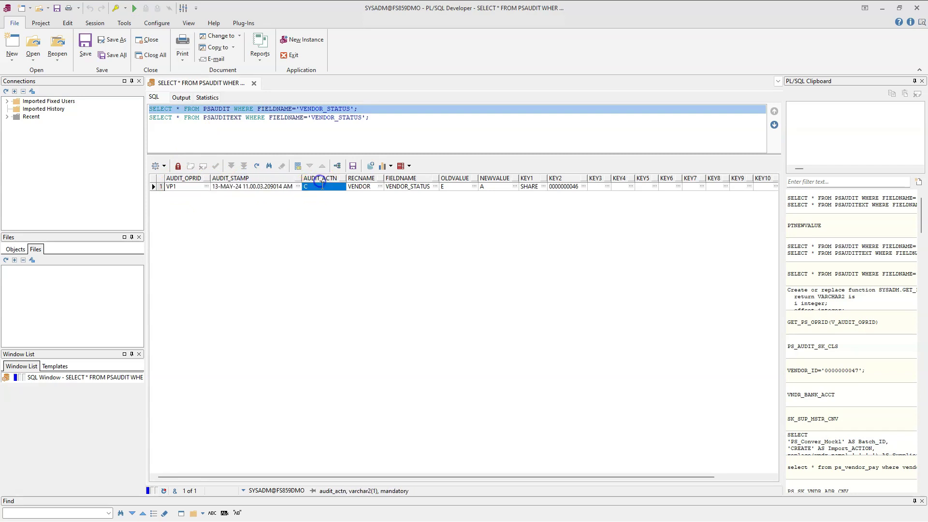
{"action": "left_click", "coordinate": [366, 183]}
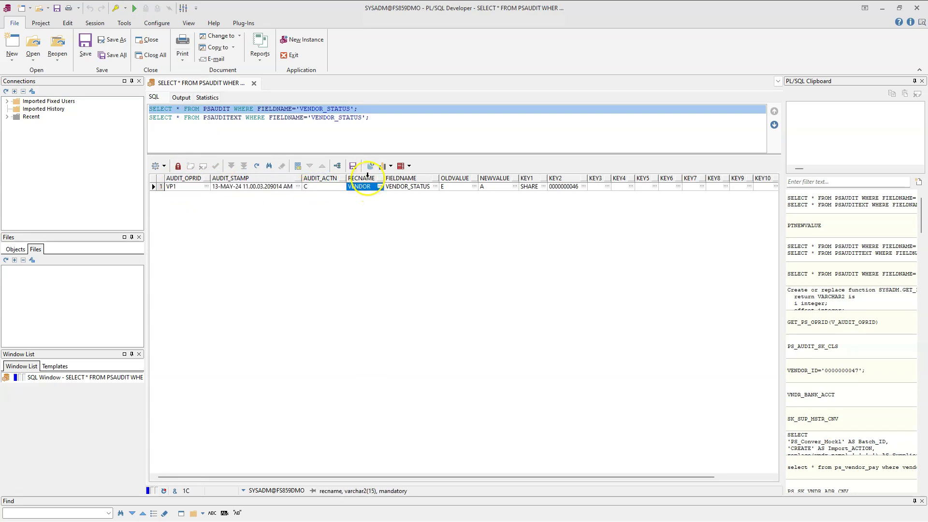
{"action": "left_click", "coordinate": [398, 186]}
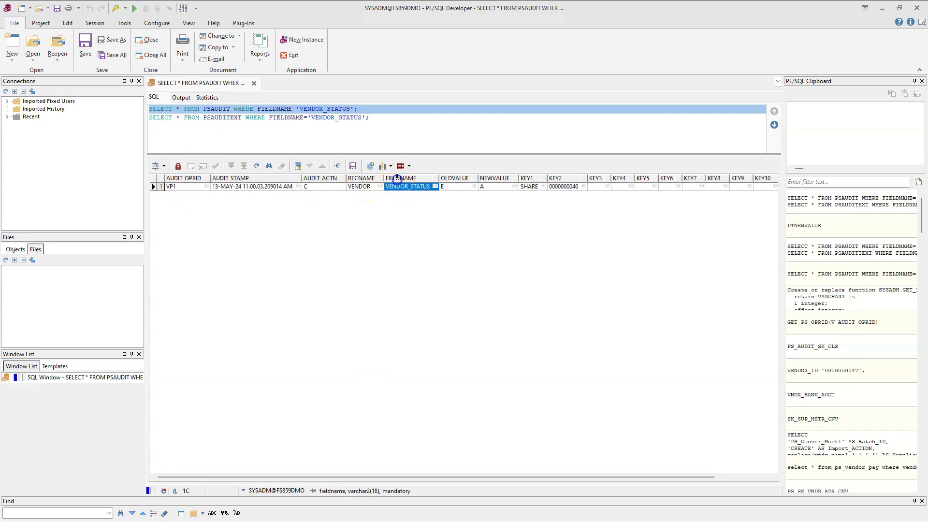
{"action": "left_click", "coordinate": [526, 186]}
{"action": "left_click", "coordinate": [563, 186]}
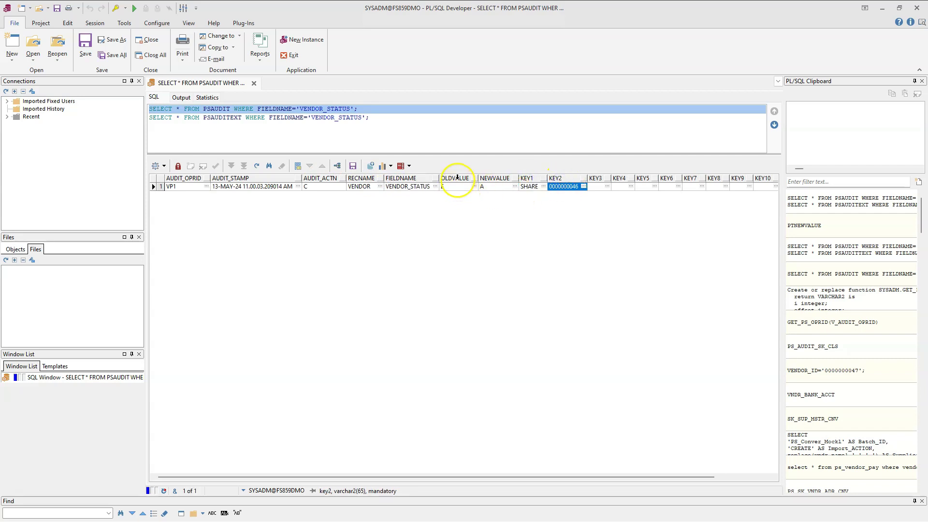
{"action": "left_click", "coordinate": [458, 186]}
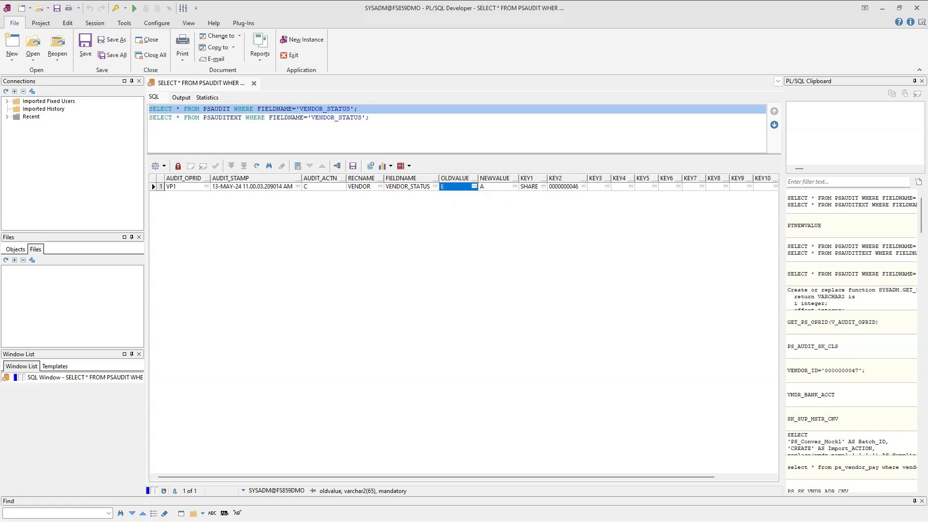
{"action": "left_click", "coordinate": [498, 178]}
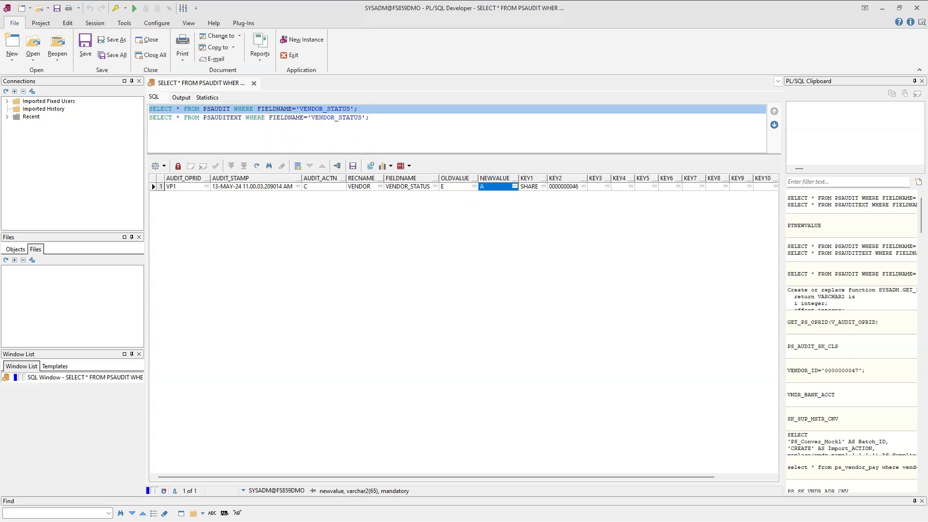
Run the second query on PSAUDITEXT for VENDOR_STATUS, then return to the PSAUDIT query
{"action": "left_click", "coordinate": [258, 118]}
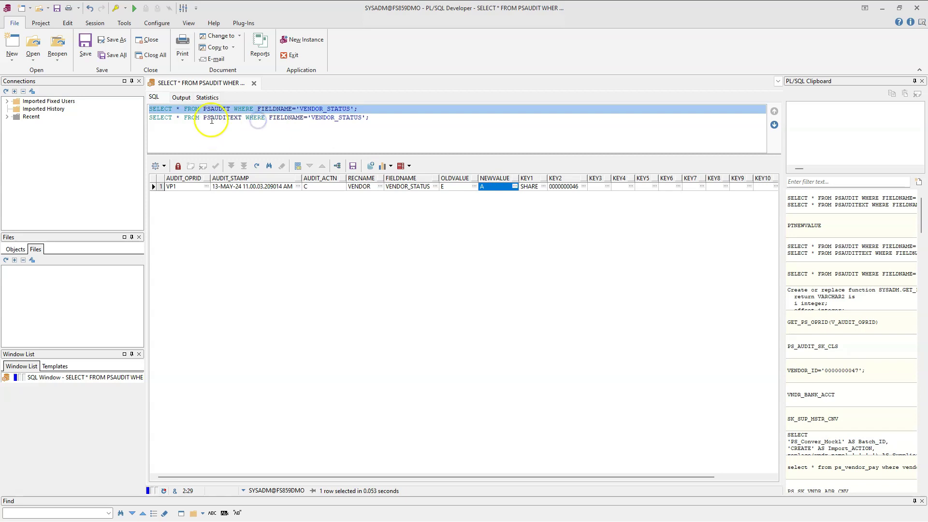
{"action": "left_click", "coordinate": [135, 8]}
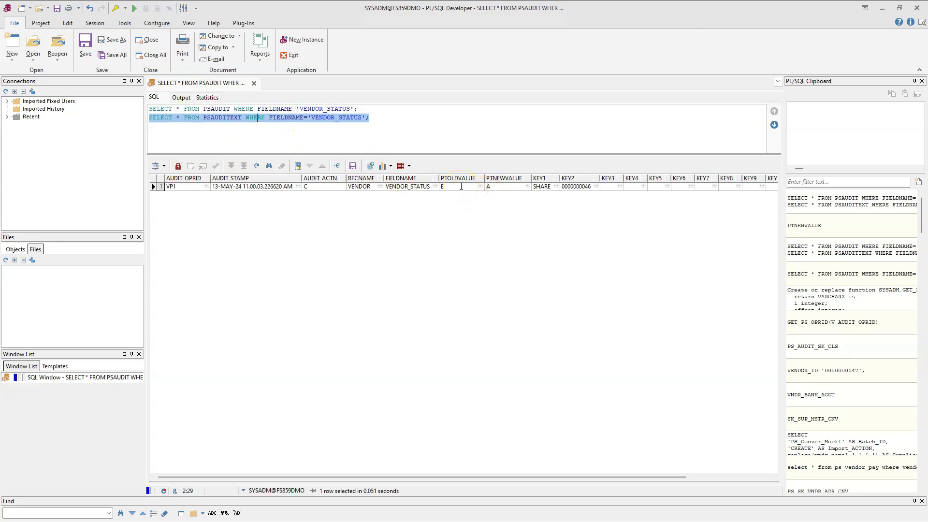
{"action": "double_click", "coordinate": [223, 117]}
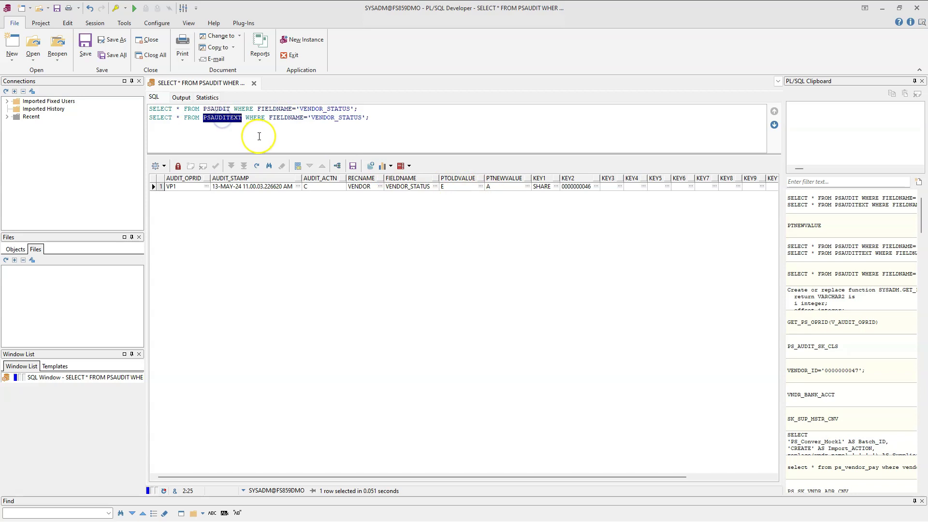
{"action": "left_click", "coordinate": [216, 108]}
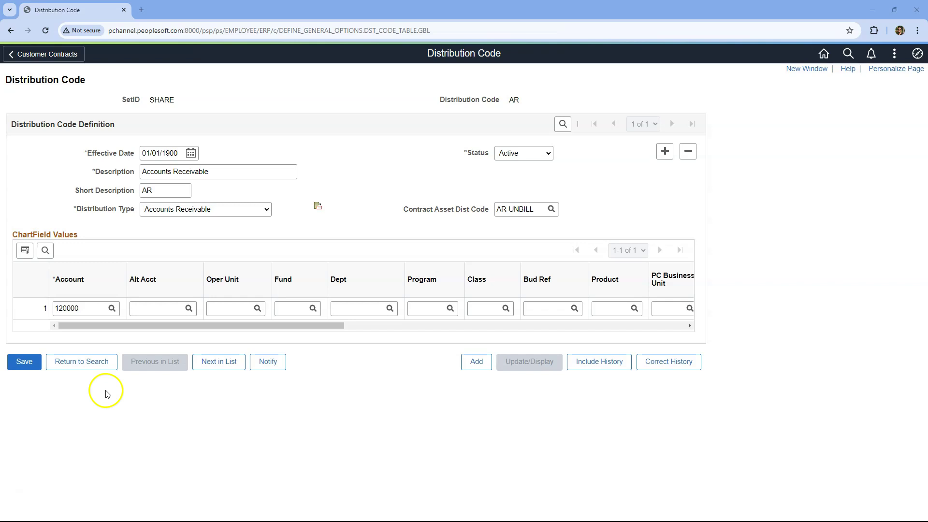
Show the Distribution Code page's system info, select page name DST_CODE_TABLE, and switch to Application Designer
{"action": "left_click", "coordinate": [94, 305]}
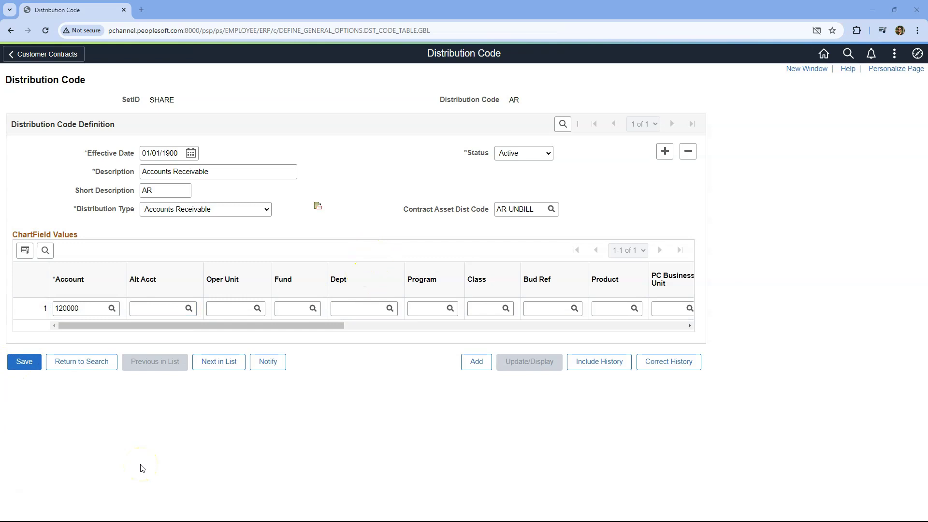
{"action": "key", "text": "ctrl+shift+j"}
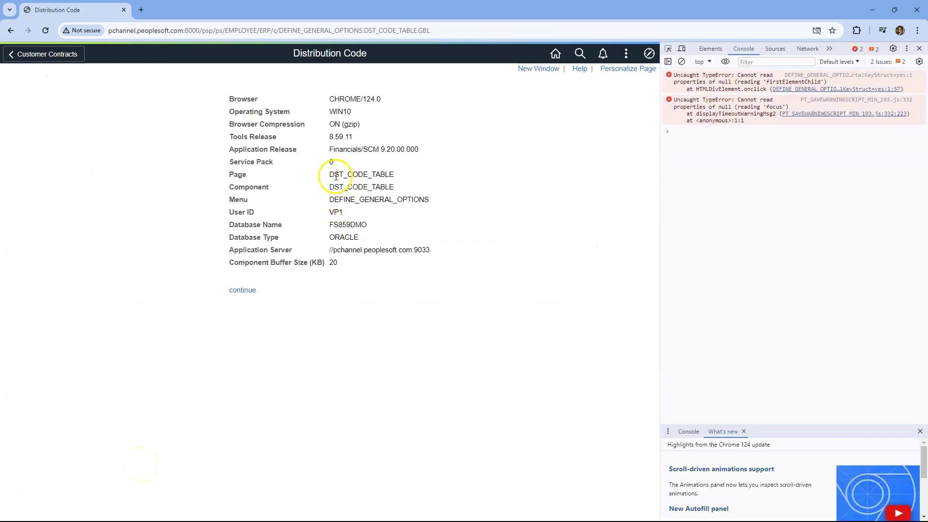
{"action": "left_click_drag", "start_coordinate": [331, 174], "coordinate": [427, 181]}
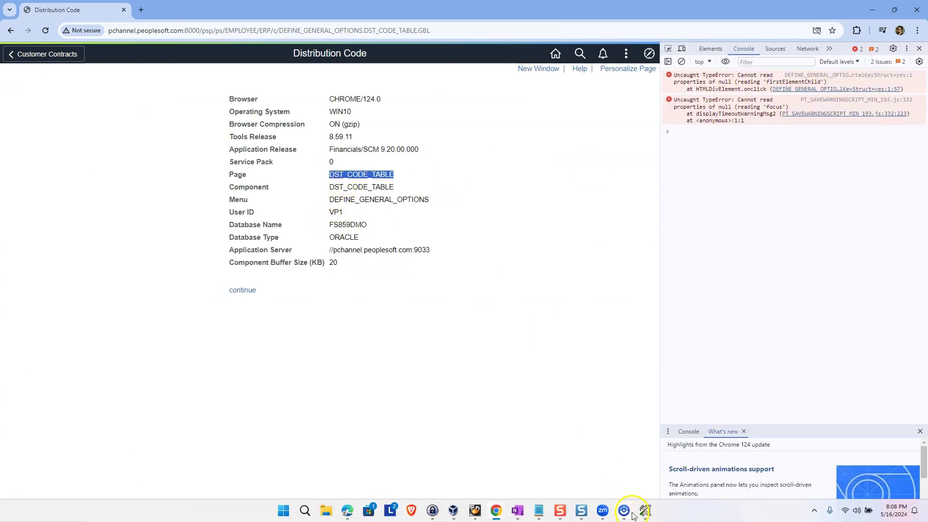
{"action": "left_click", "coordinate": [645, 511]}
Open page DST_CODE_TABLE and check its ChartField Values grid's main record DST_CODE_TBL
{"action": "left_click", "coordinate": [61, 68]}
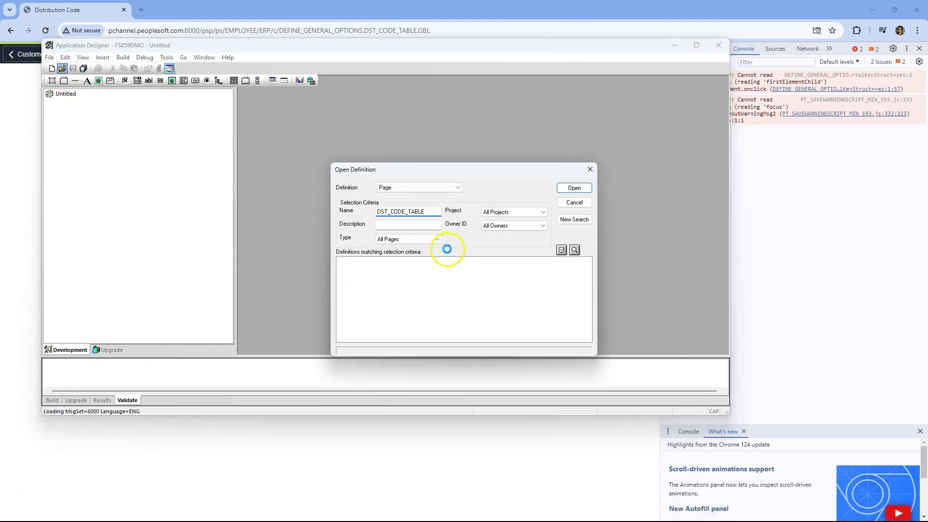
{"action": "double_click", "coordinate": [445, 249]}
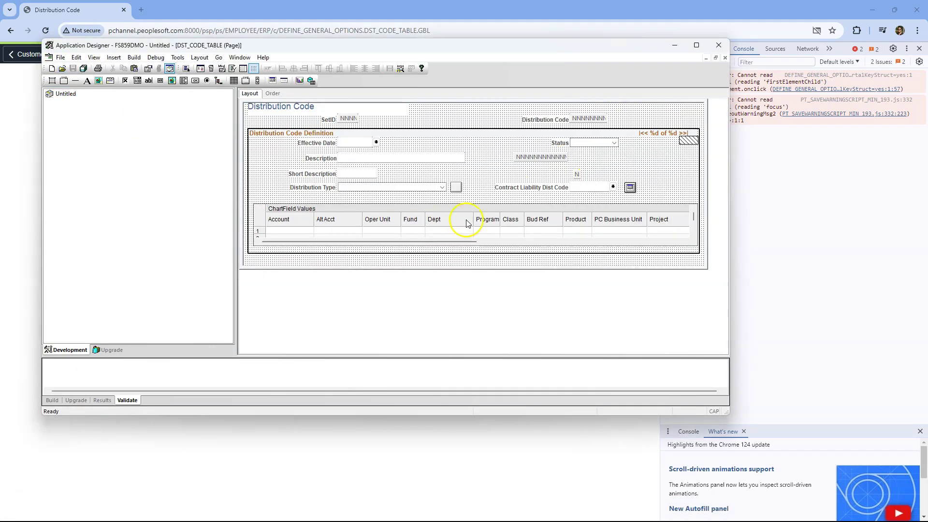
{"action": "double_click", "coordinate": [262, 210]}
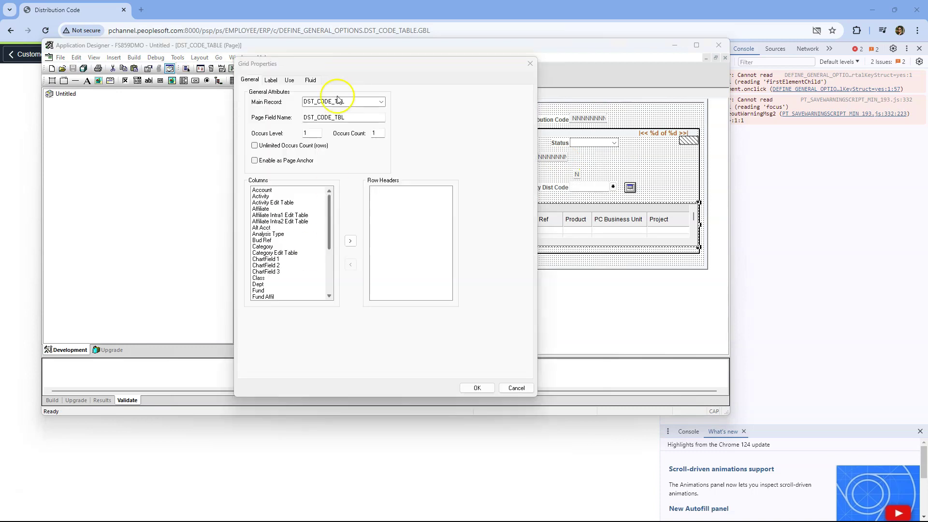
{"action": "double_click", "coordinate": [332, 117]}
{"action": "key", "text": "ctrl+c"}
{"action": "left_click", "coordinate": [517, 387]}
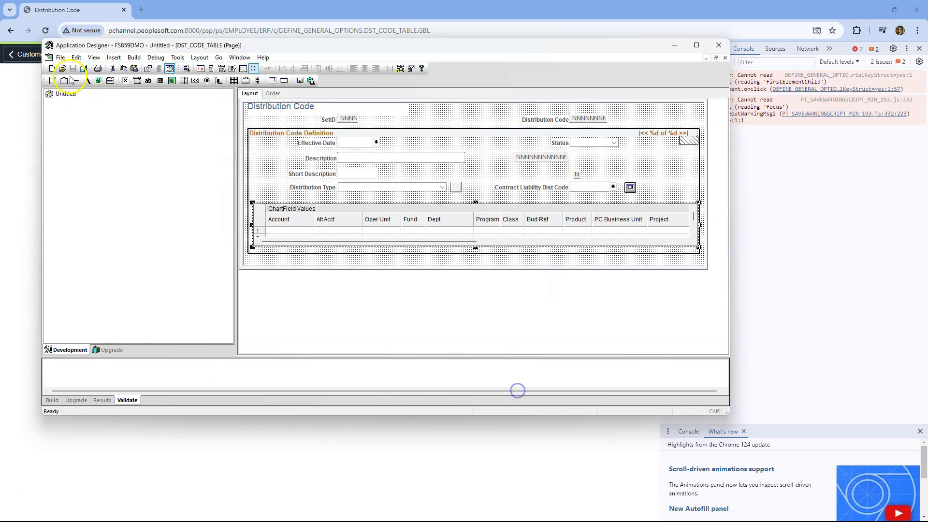
Open the record definition DST_CODE_TBL
{"action": "left_click", "coordinate": [62, 68]}
{"action": "left_click", "coordinate": [418, 188]}
{"action": "left_click", "coordinate": [406, 207]}
{"action": "left_click", "coordinate": [409, 212]}
{"action": "key", "text": "ctrl+v"}
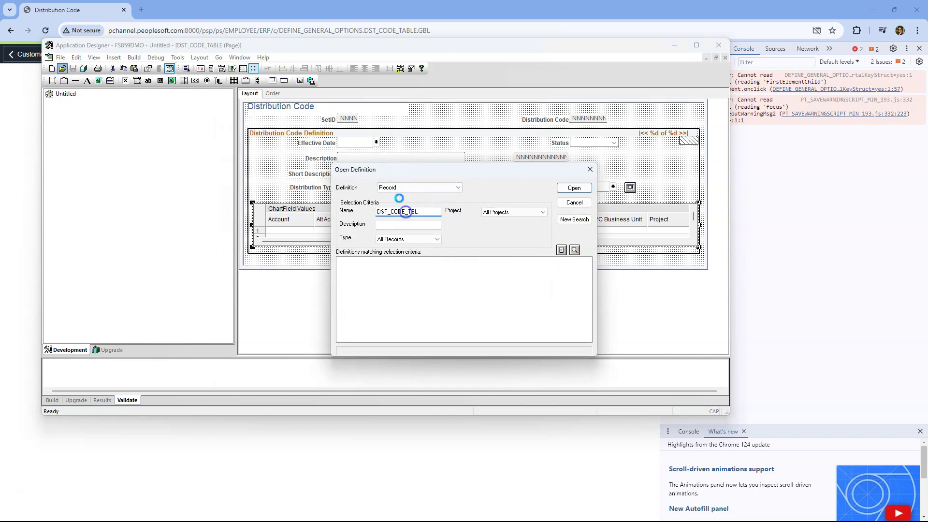
{"action": "key", "text": "Return"}
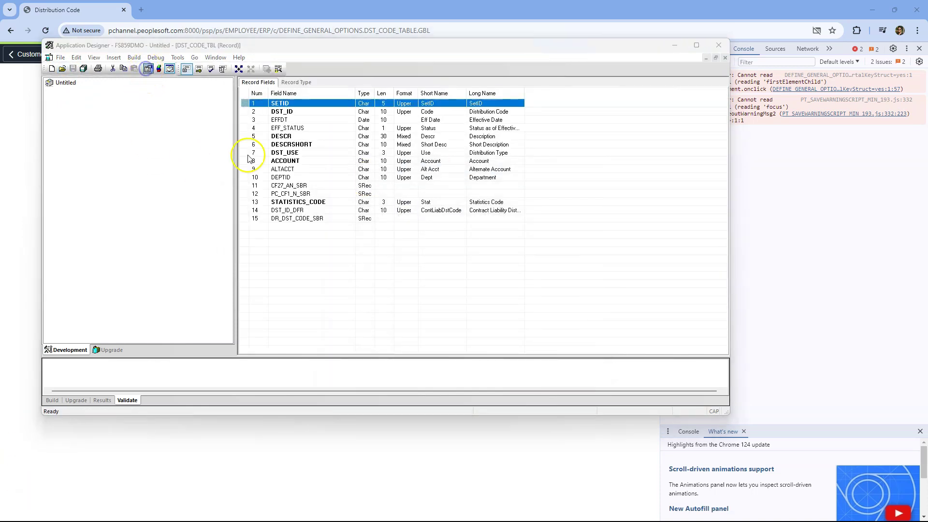
Check the audit record name on the record's Use properties, then close without changes
{"action": "left_click", "coordinate": [148, 68]}
{"action": "left_click", "coordinate": [311, 74]}
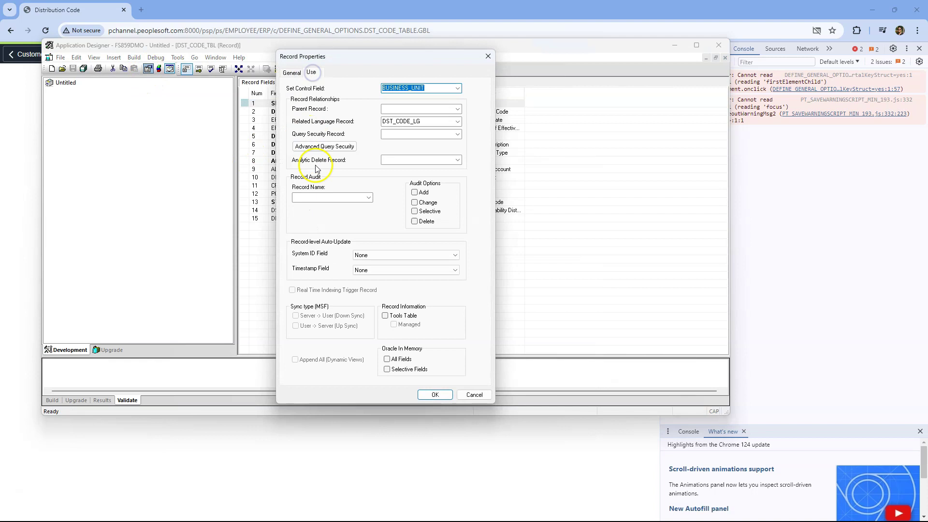
{"action": "left_click", "coordinate": [311, 196]}
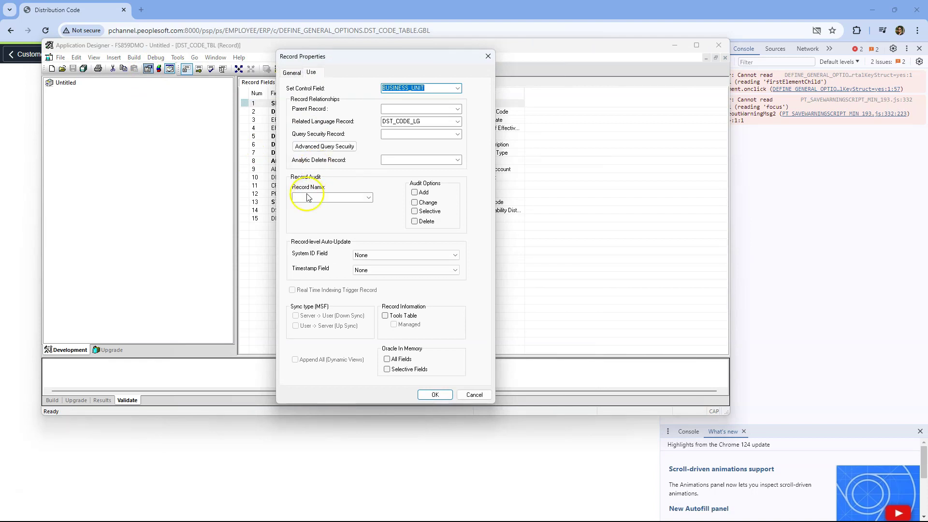
{"action": "left_click", "coordinate": [318, 221]}
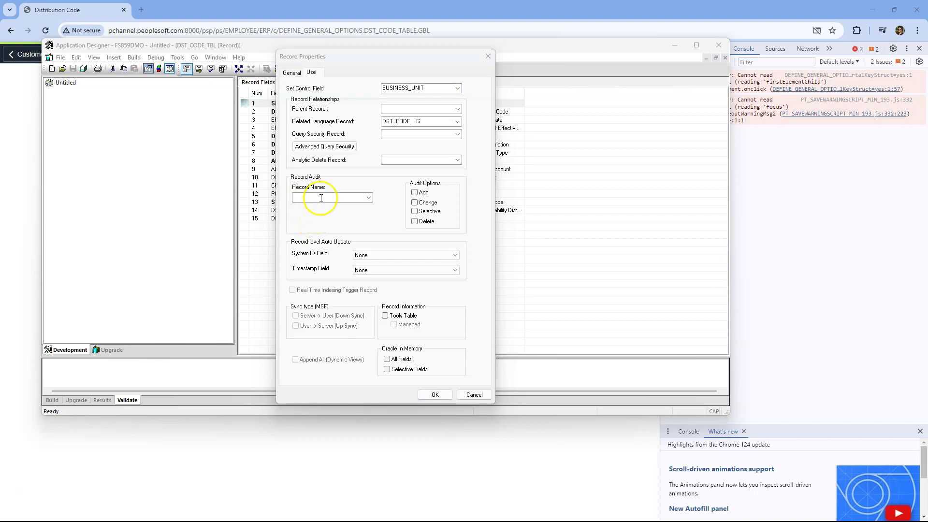
{"action": "left_click", "coordinate": [325, 205]}
{"action": "left_click", "coordinate": [325, 203]}
{"action": "key", "text": "Escape"}
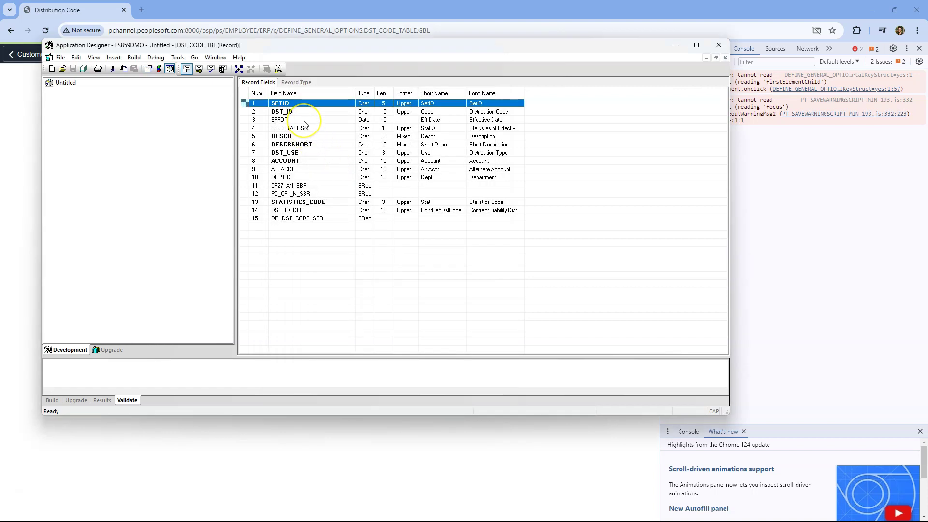
Save the record as AUDIT_DST_TBL, declining to copy its PeopleCode
{"action": "left_click", "coordinate": [278, 111]}
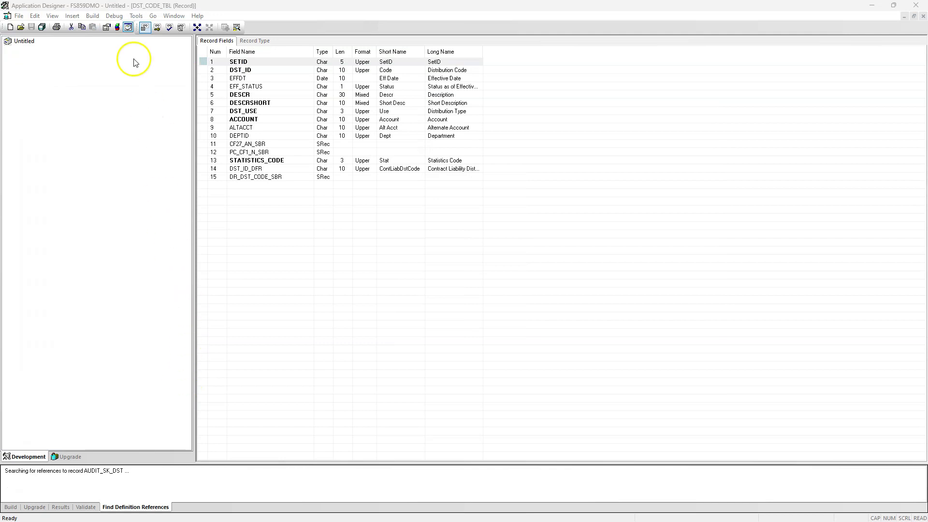
{"action": "left_click", "coordinate": [22, 17]}
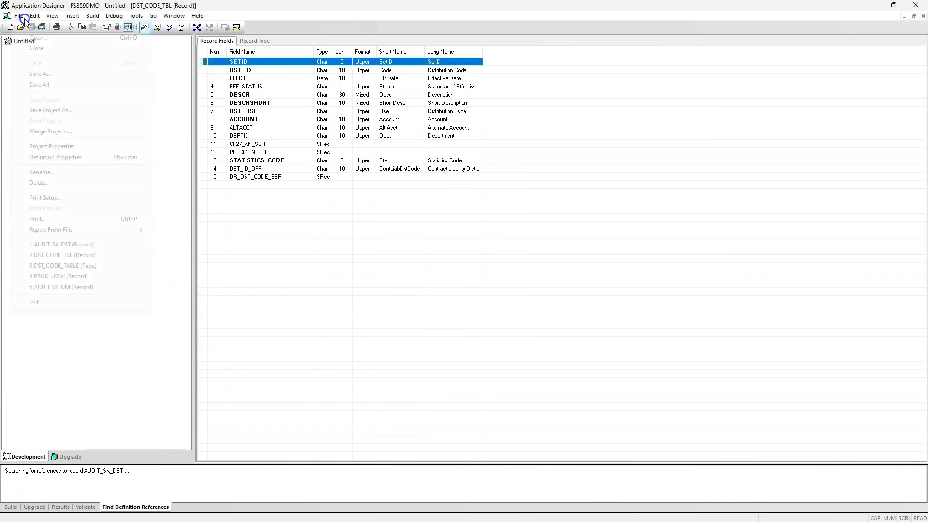
{"action": "left_click", "coordinate": [51, 75]}
{"action": "left_click", "coordinate": [460, 260]}
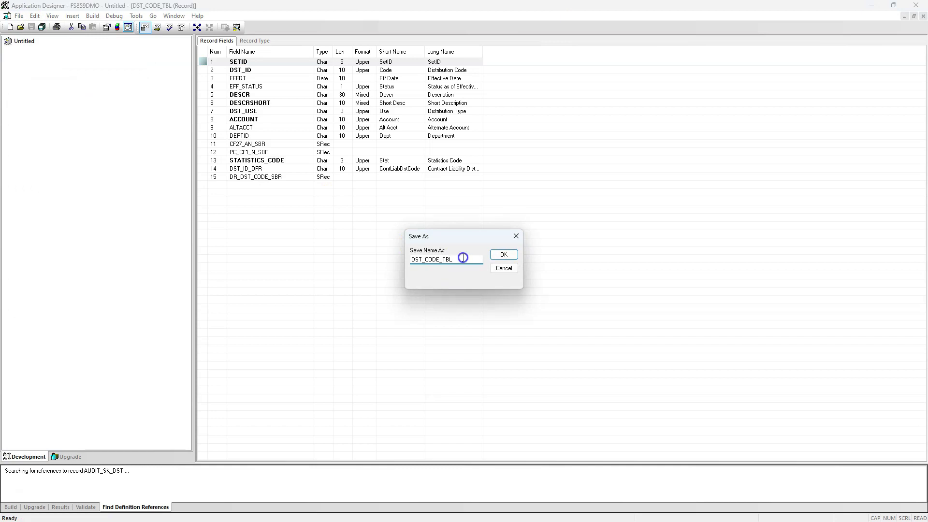
{"action": "left_click_drag", "start_coordinate": [464, 259], "coordinate": [364, 246]}
{"action": "type", "text": "AUDIT_"}
{"action": "left_click", "coordinate": [595, 208]}
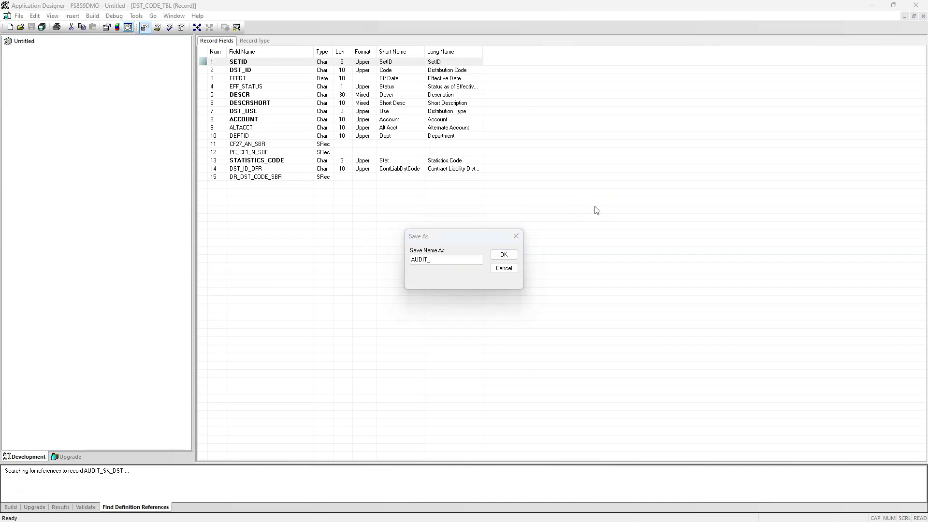
{"action": "left_click", "coordinate": [444, 261]}
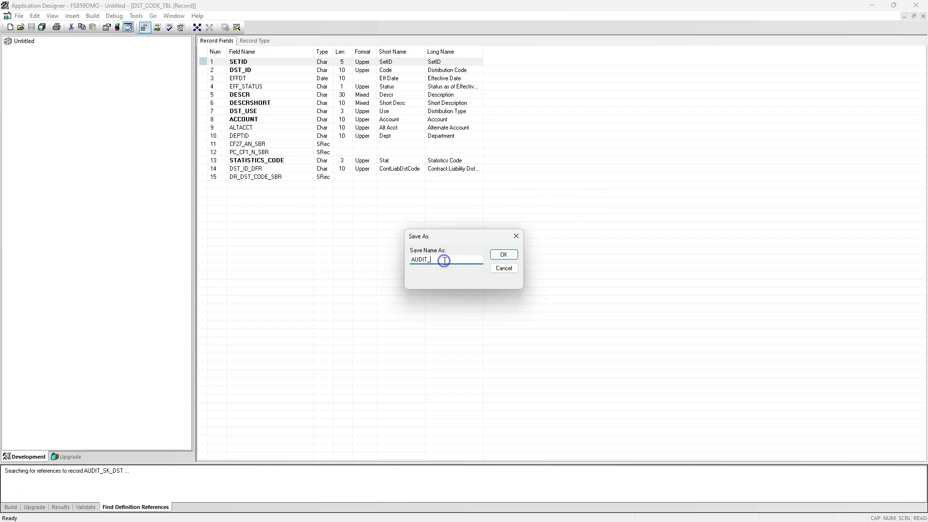
{"action": "type", "text": "DST_TBL"}
{"action": "left_click", "coordinate": [511, 253]}
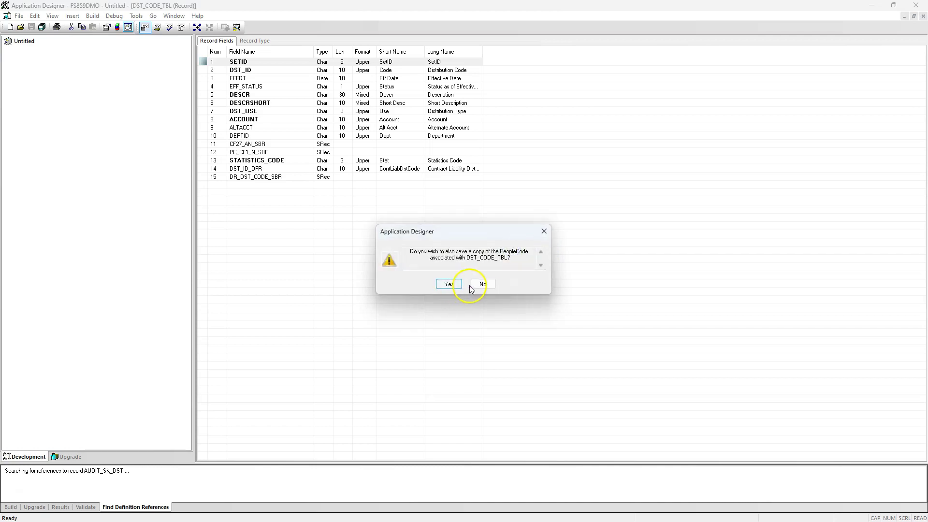
{"action": "left_click", "coordinate": [483, 285]}
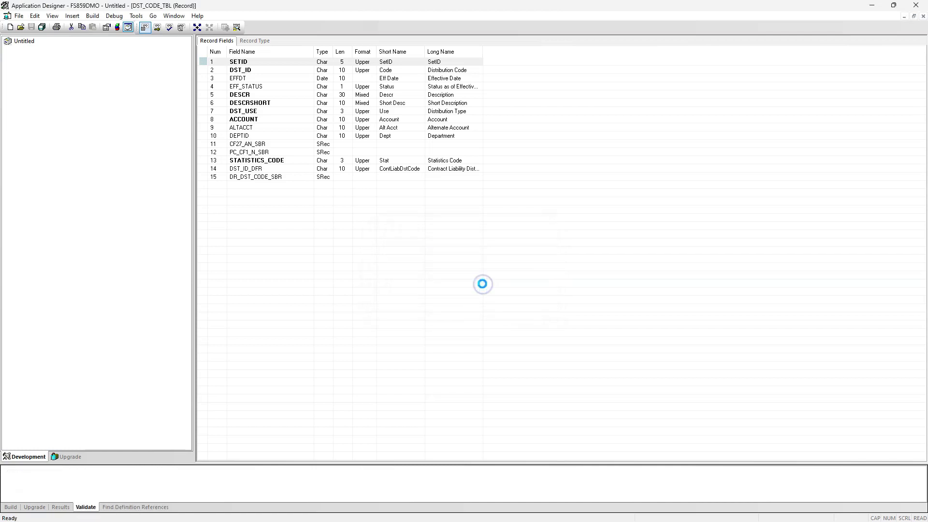
{"action": "left_click", "coordinate": [21, 462]}
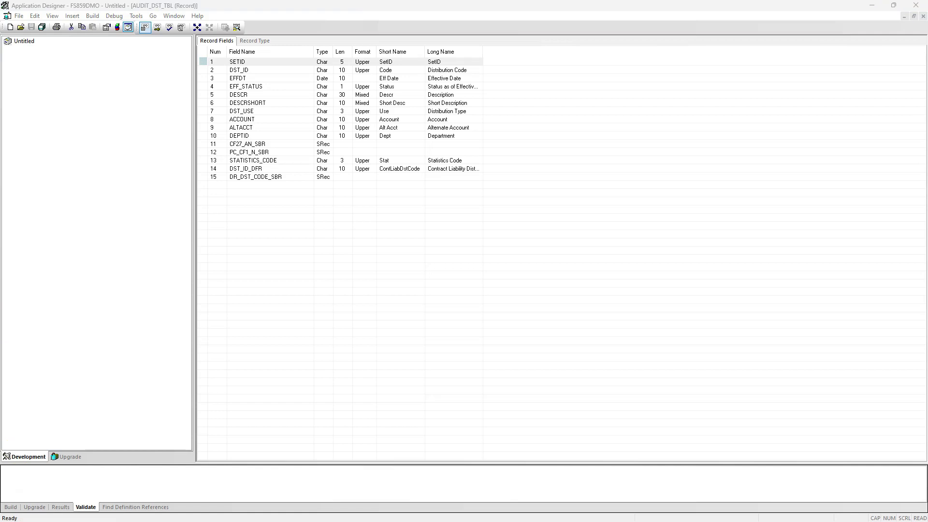
In the Use display, clear SETID's Key and List Box Item settings
{"action": "left_click", "coordinate": [157, 27]}
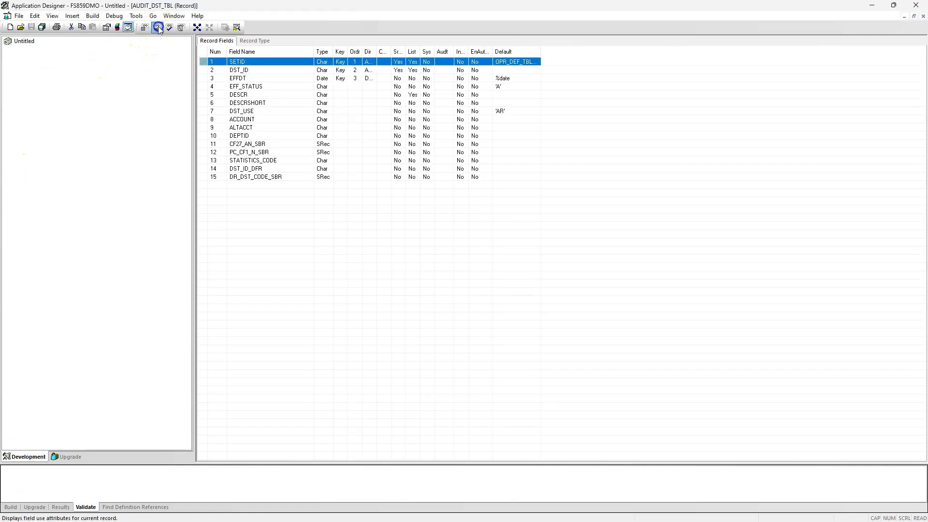
{"action": "double_click", "coordinate": [256, 65]}
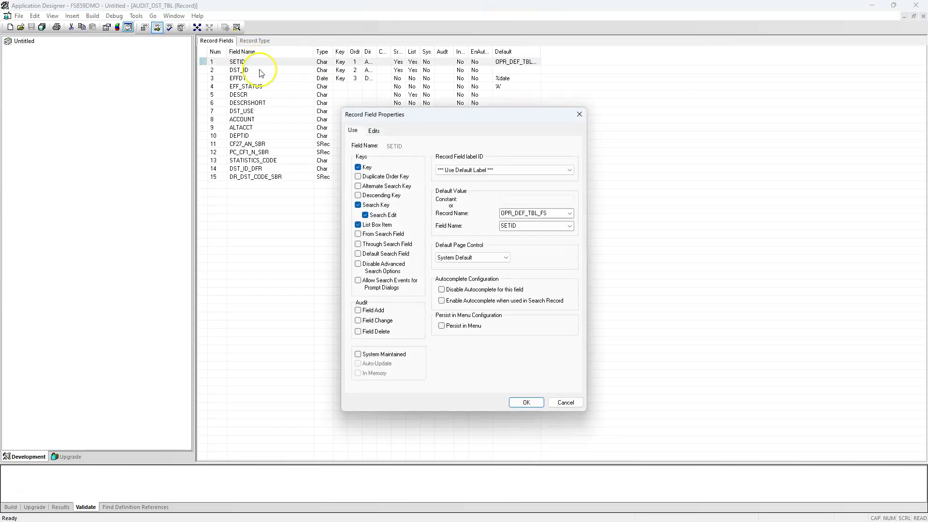
{"action": "left_click", "coordinate": [358, 167]}
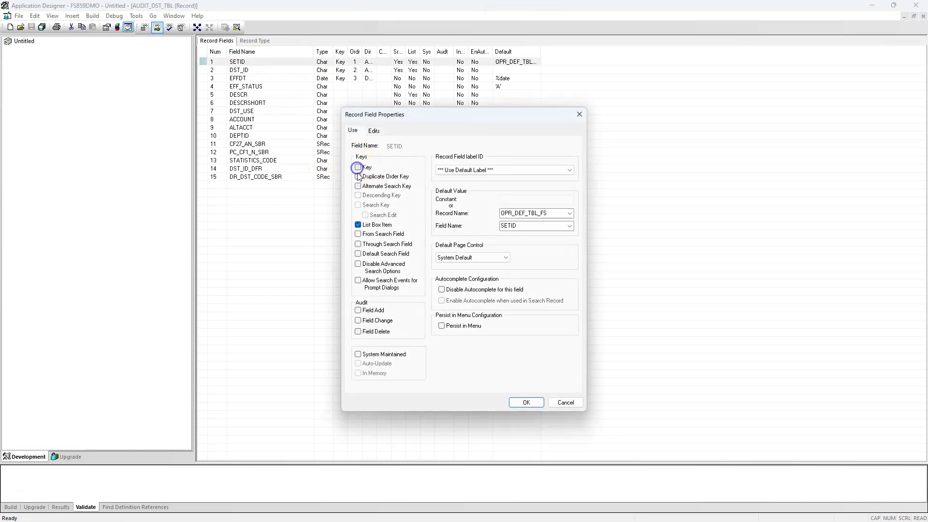
{"action": "left_click", "coordinate": [359, 226]}
{"action": "left_click", "coordinate": [527, 403]}
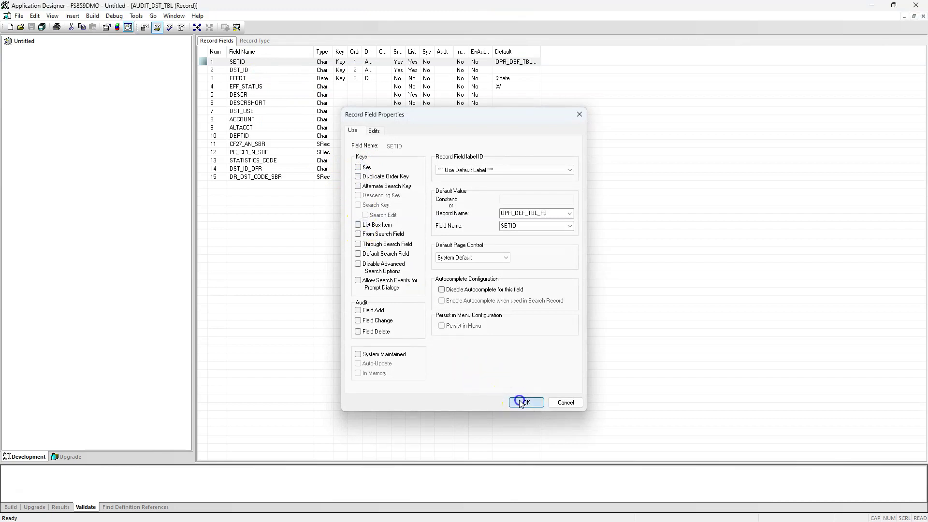
Clear the key settings on DST_ID and EFFDT
{"action": "left_click", "coordinate": [247, 70]}
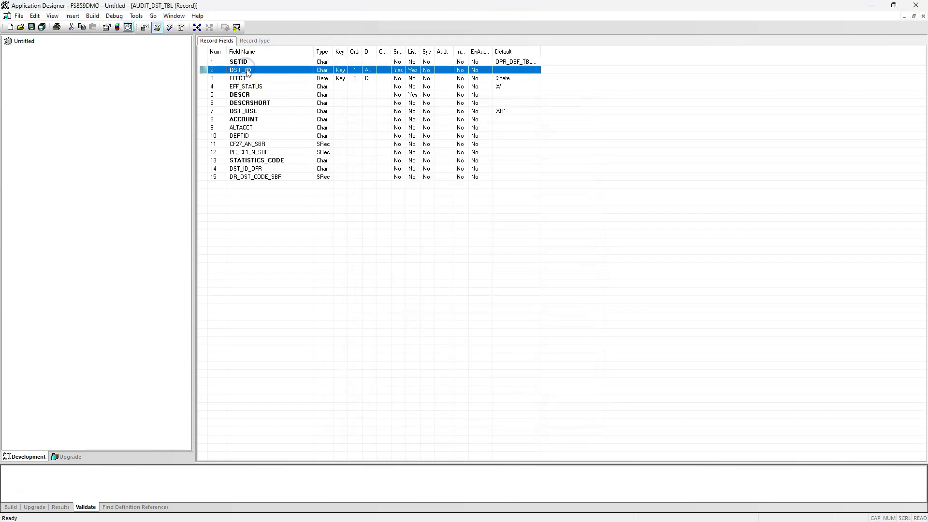
{"action": "double_click", "coordinate": [247, 71]}
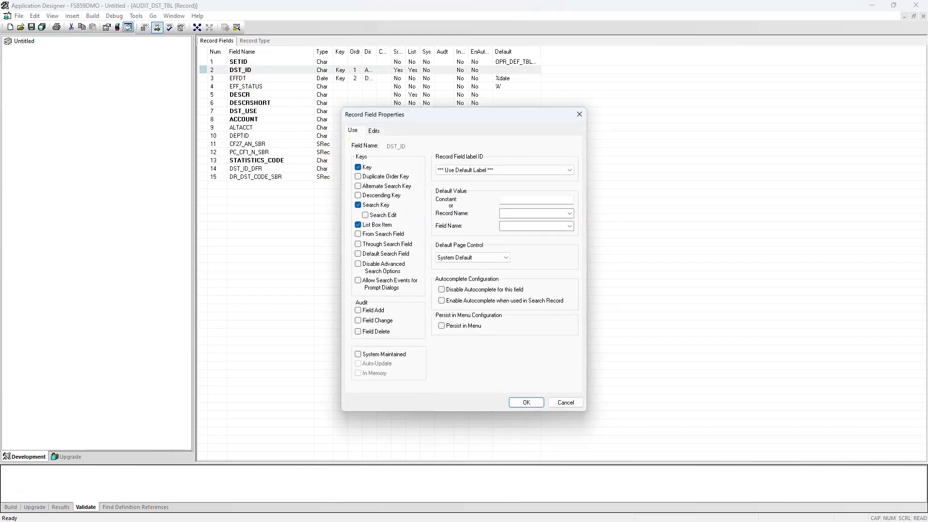
{"action": "left_click", "coordinate": [358, 167]}
{"action": "left_click", "coordinate": [527, 403]}
{"action": "double_click", "coordinate": [253, 78]}
{"action": "left_click", "coordinate": [358, 167]}
{"action": "left_click", "coordinate": [527, 402]}
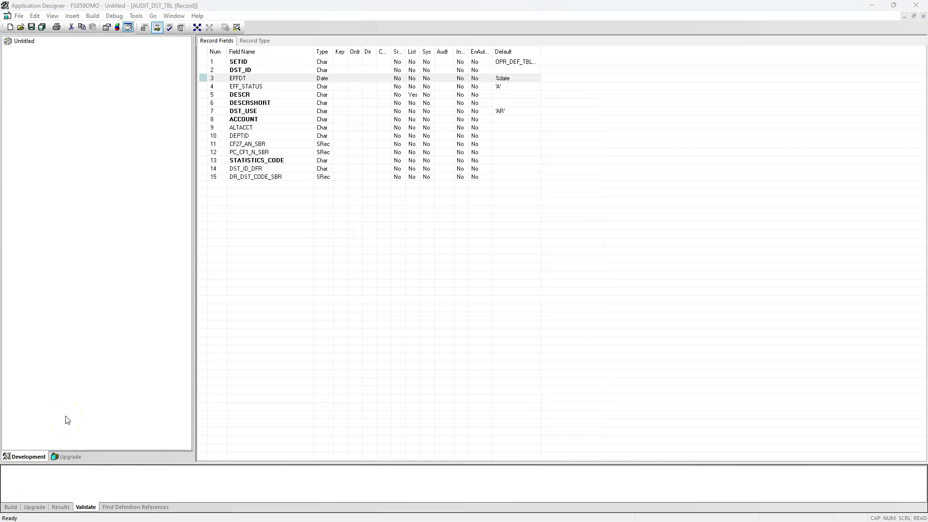
Insert the AUDIT_OPRID field into AUDIT_DST_TBL and move it to the first row
{"action": "left_click", "coordinate": [56, 427]}
{"action": "left_click", "coordinate": [237, 64]}
{"action": "left_click", "coordinate": [72, 15]}
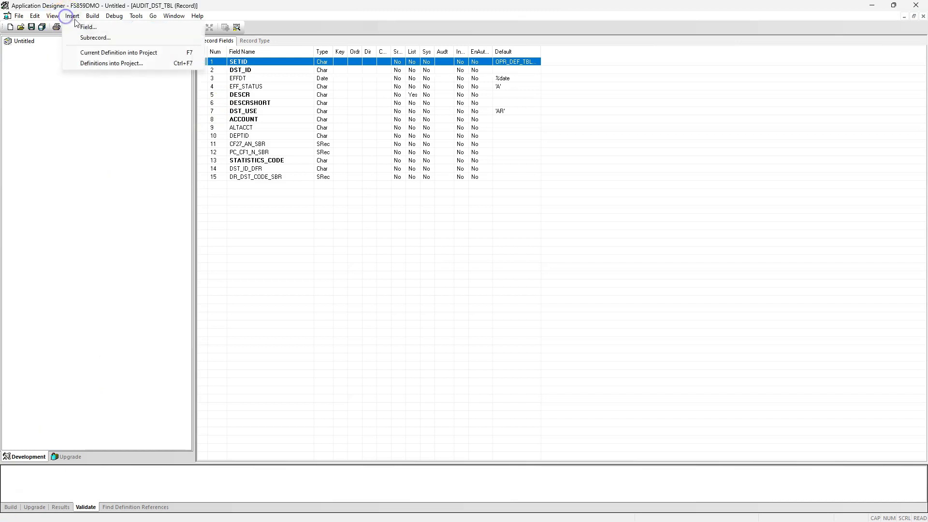
{"action": "left_click", "coordinate": [86, 27]}
{"action": "left_click", "coordinate": [381, 211]}
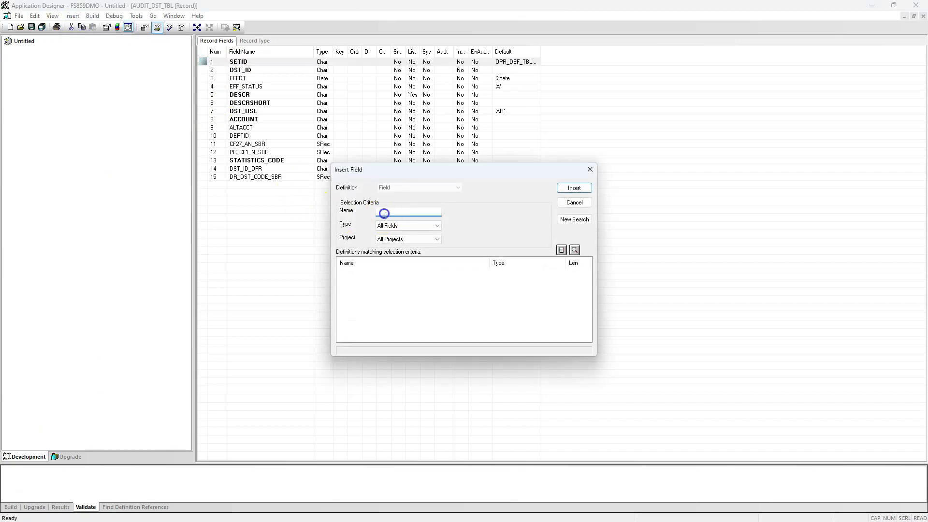
{"action": "type", "text": "AUDIT_OPRID"}
{"action": "key", "text": "Return"}
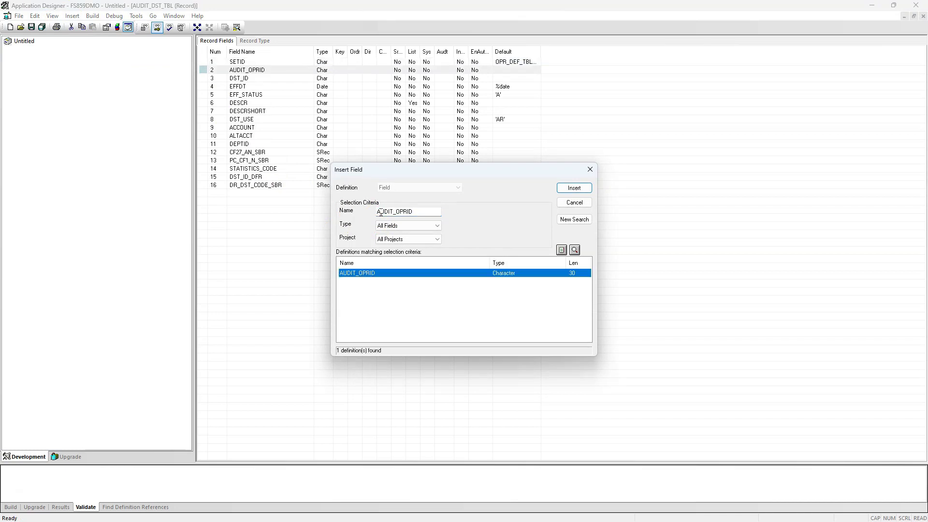
{"action": "left_click", "coordinate": [575, 203]}
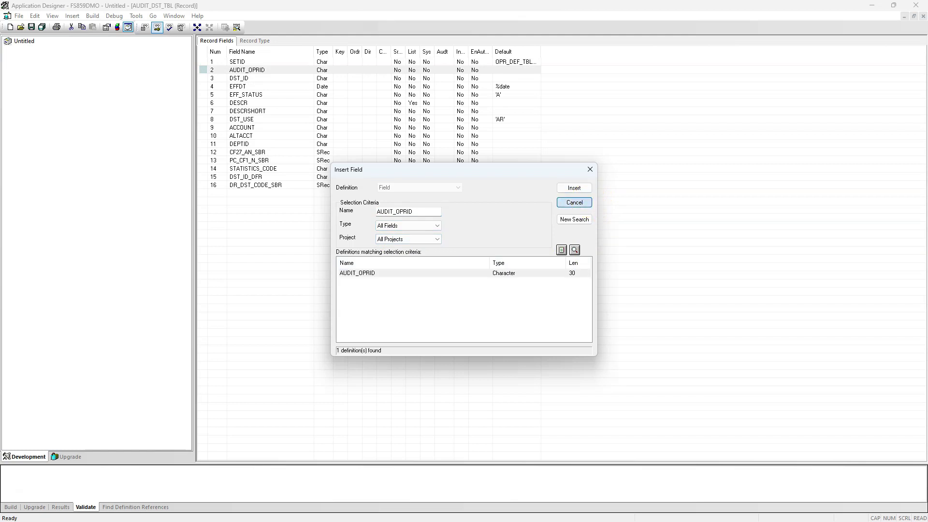
{"action": "left_click", "coordinate": [575, 203]}
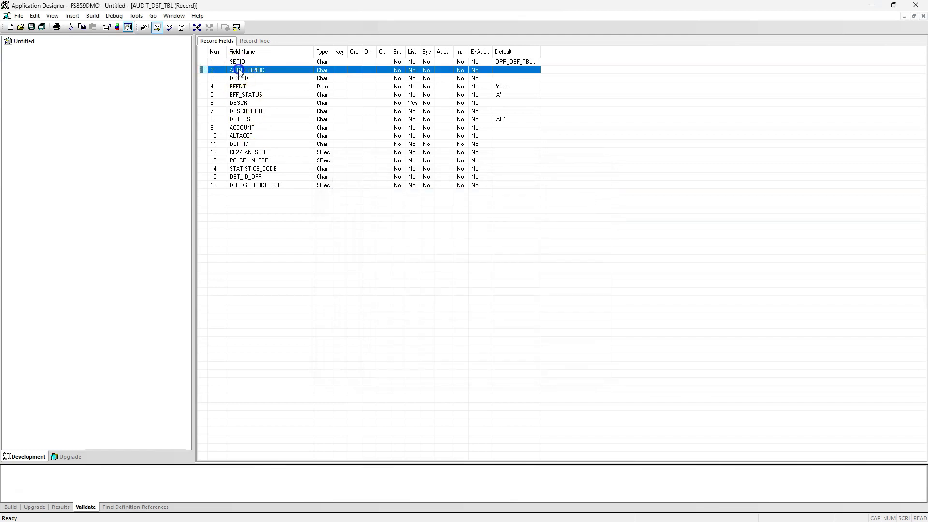
{"action": "left_click_drag", "start_coordinate": [237, 70], "coordinate": [244, 62]}
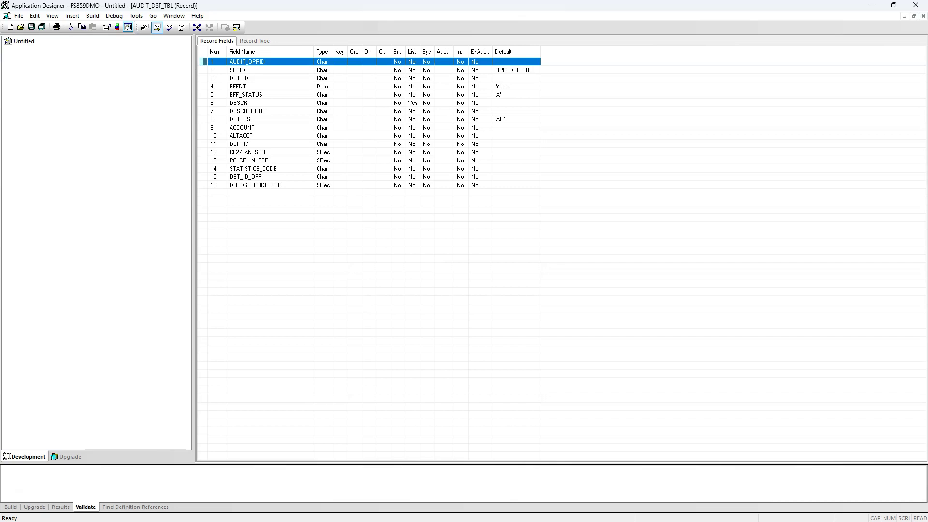
Insert the AUDIT_STAMP and AUDIT_ACTN fields below AUDIT_OPRID
{"action": "left_click", "coordinate": [72, 15]}
{"action": "left_click", "coordinate": [83, 24]}
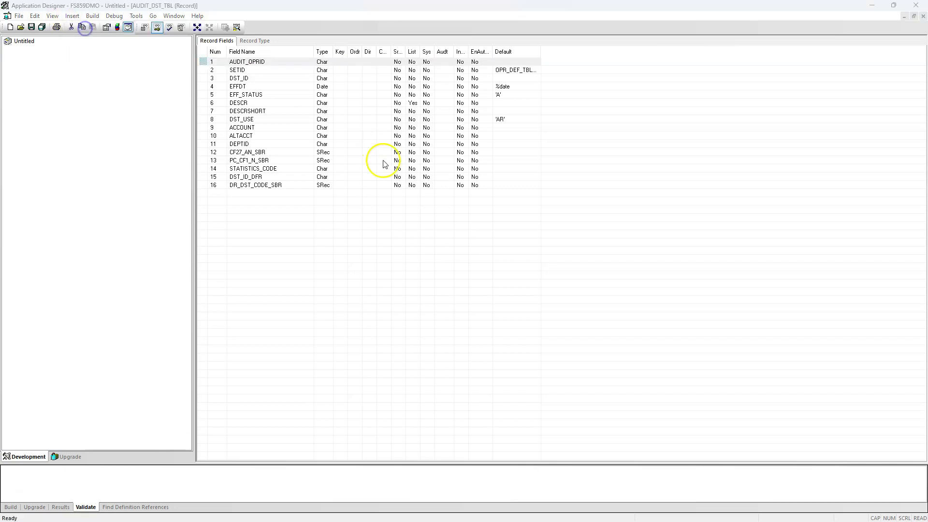
{"action": "type", "text": "AU"}
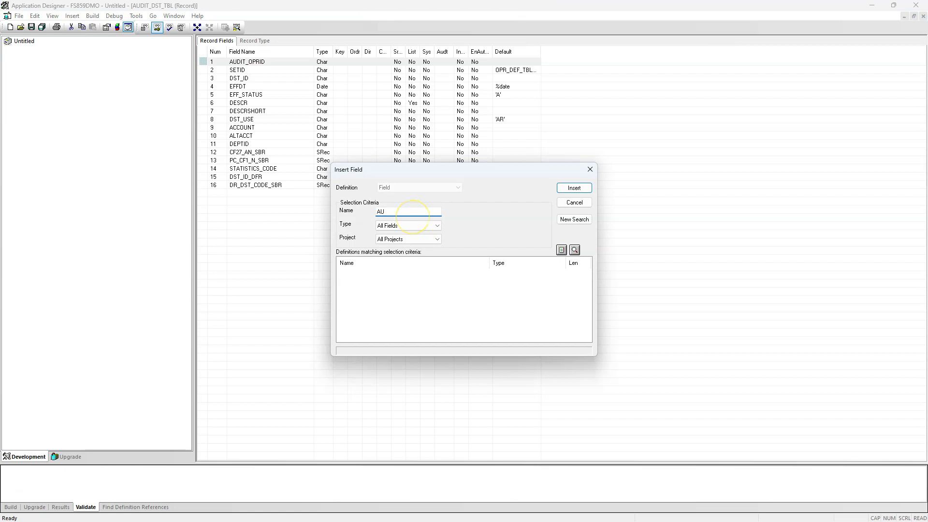
{"action": "type", "text": "DIT_STAMP"}
{"action": "key", "text": "Return"}
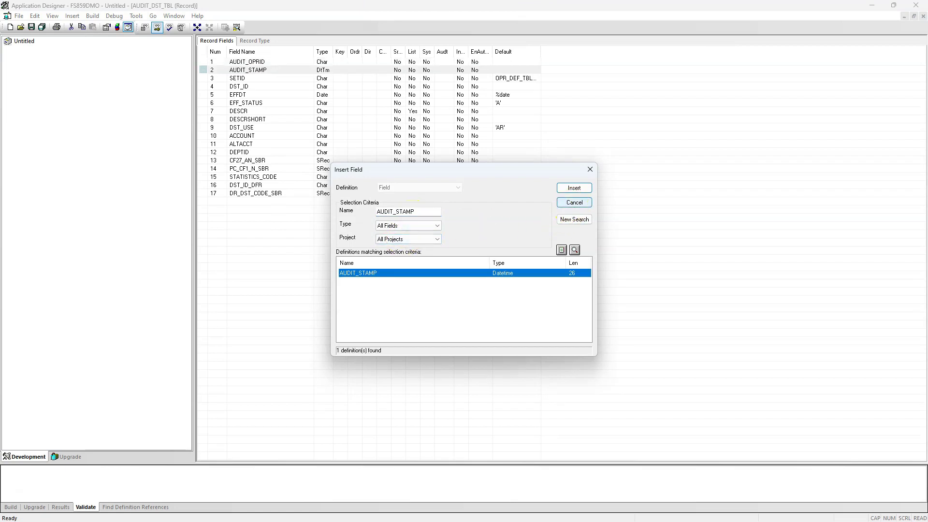
{"action": "left_click", "coordinate": [573, 202]}
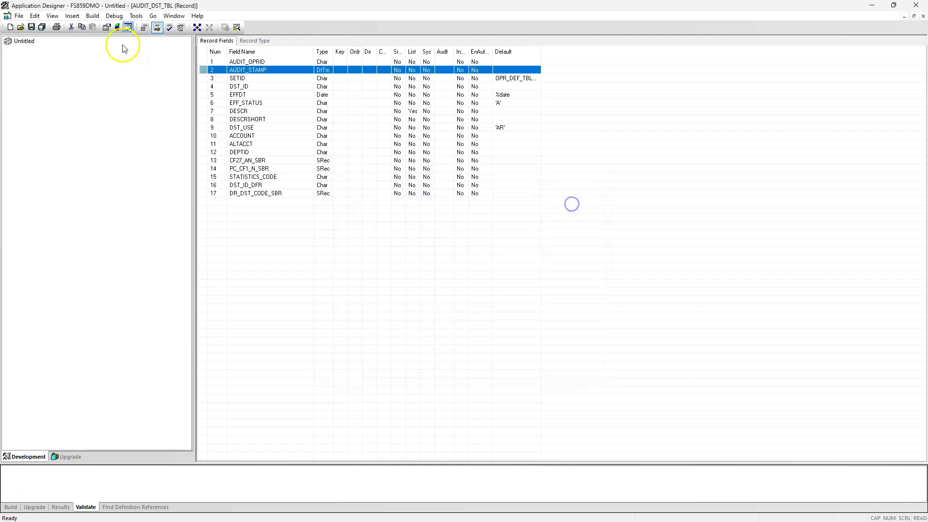
{"action": "left_click", "coordinate": [72, 16]}
{"action": "left_click", "coordinate": [77, 27]}
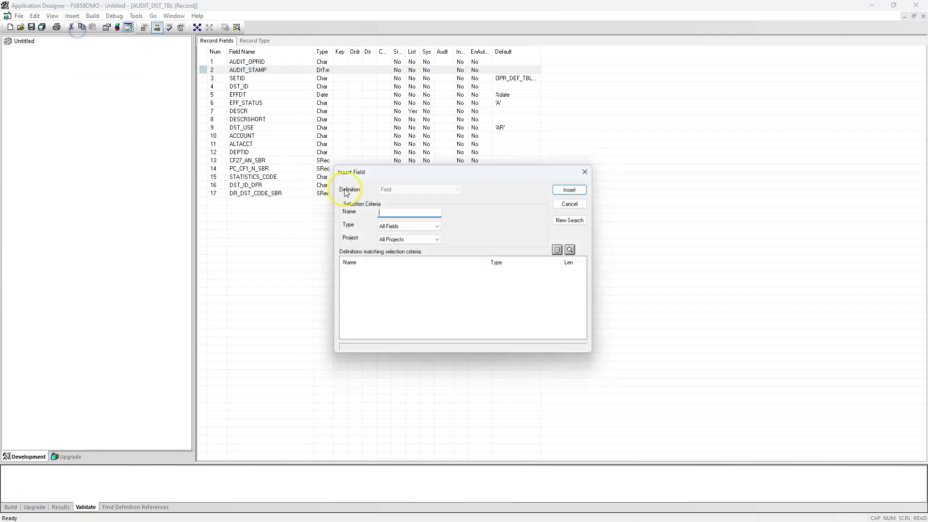
{"action": "type", "text": "AUDIT"}
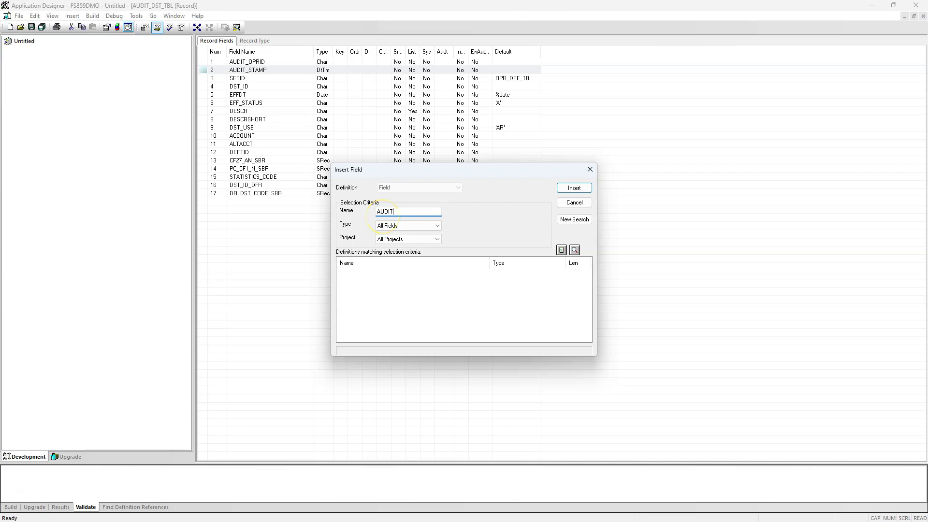
{"action": "type", "text": "_ACTN"}
{"action": "key", "text": "Return"}
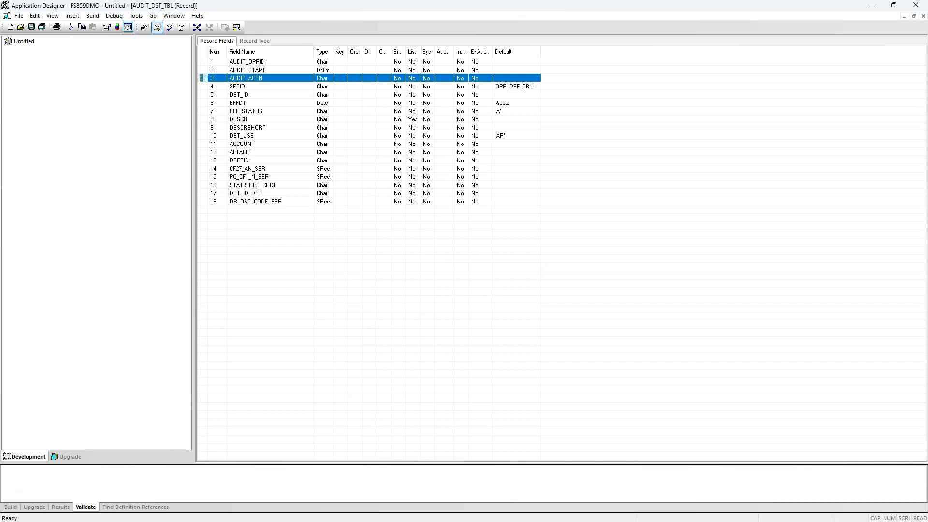
Save AUDIT_DST_TBL, accepting the key-changes warning
{"action": "left_click", "coordinate": [31, 27]}
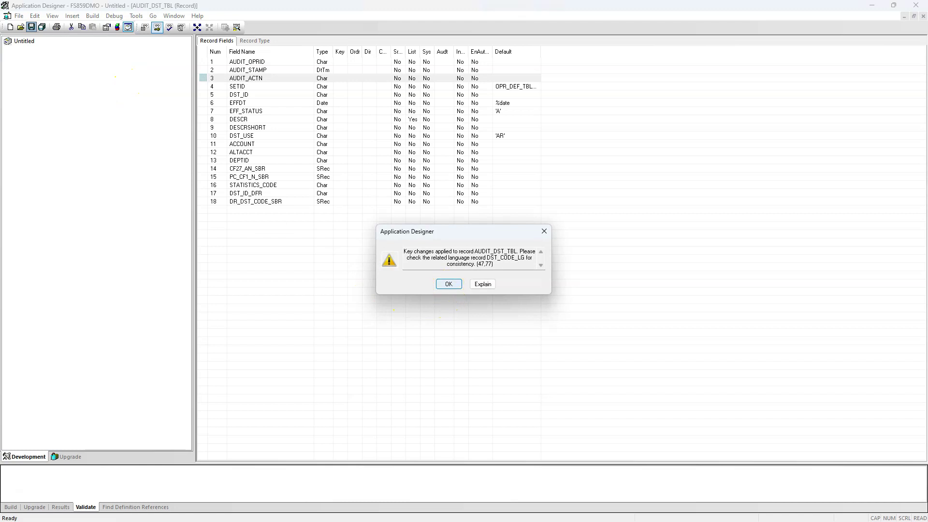
{"action": "left_click", "coordinate": [447, 283]}
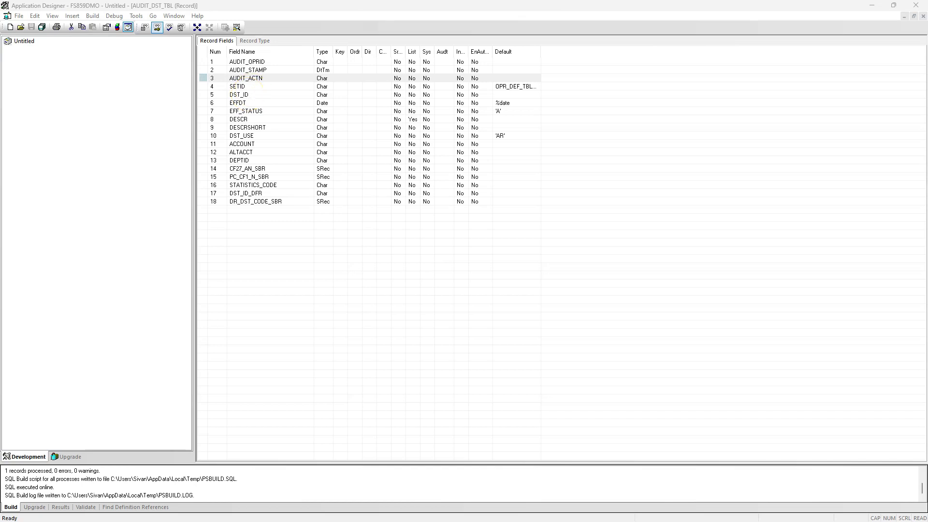
Delete the DESCR and DESCRSHORT fields from AUDIT_DST_TBL and save the record
{"action": "right_click", "coordinate": [245, 120]}
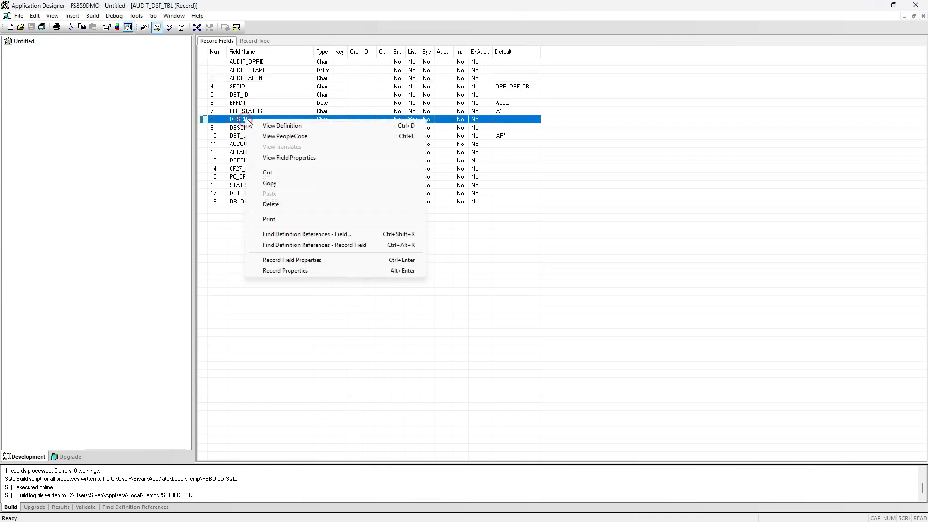
{"action": "left_click", "coordinate": [280, 201]}
{"action": "left_click", "coordinate": [432, 284]}
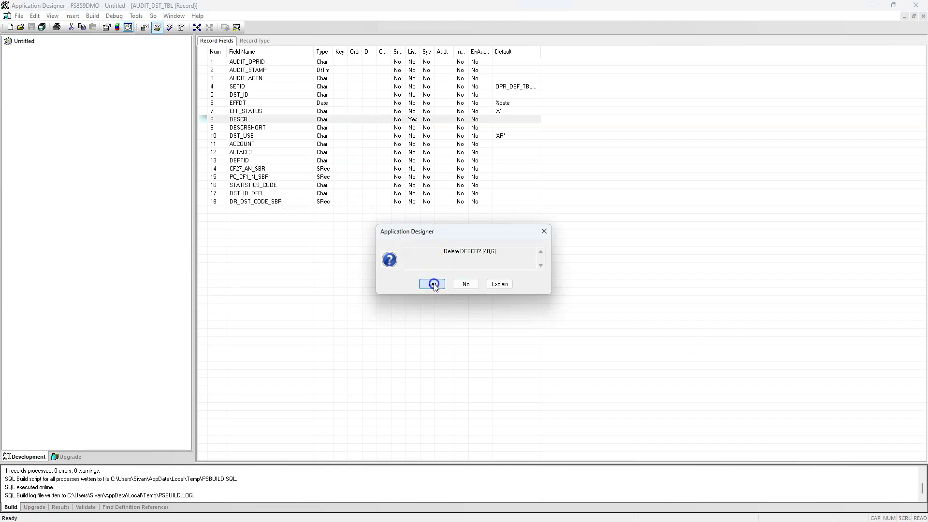
{"action": "right_click", "coordinate": [258, 119]}
{"action": "left_click", "coordinate": [290, 204]}
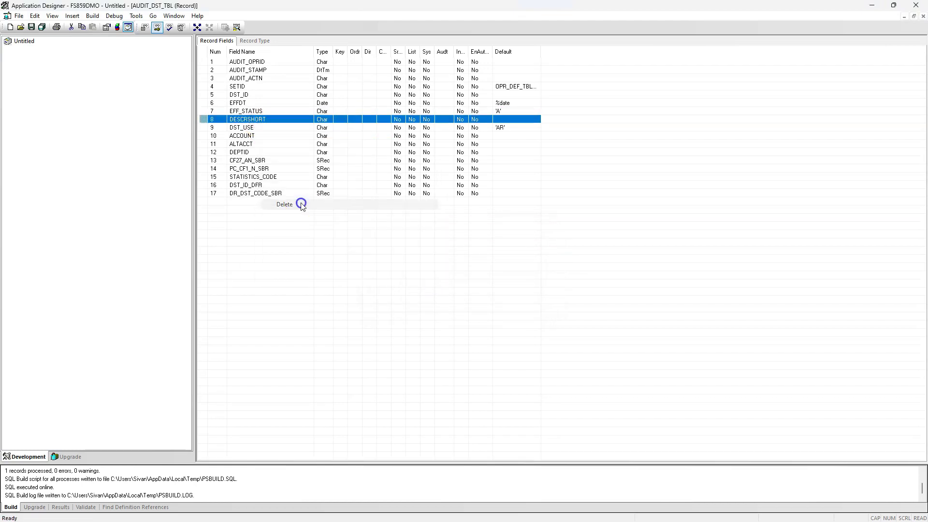
{"action": "left_click", "coordinate": [431, 284]}
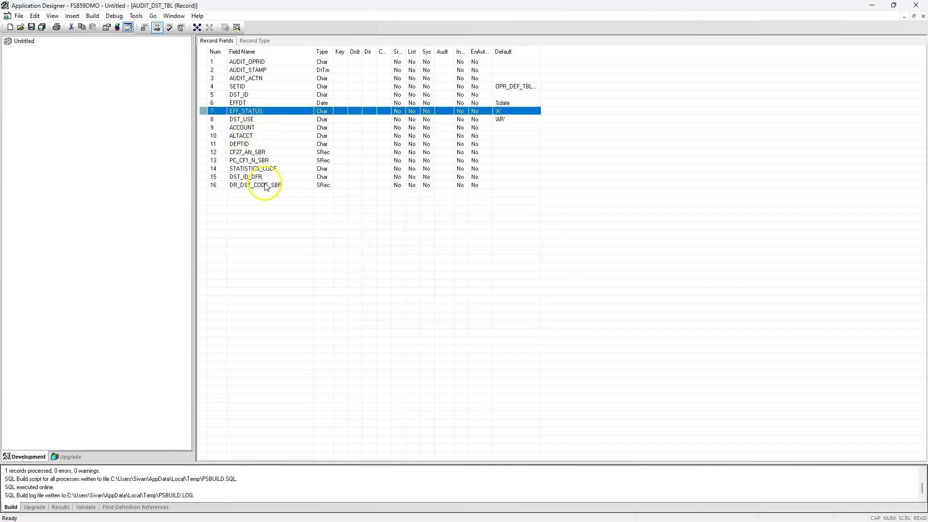
{"action": "left_click", "coordinate": [31, 26]}
{"action": "left_click", "coordinate": [443, 284]}
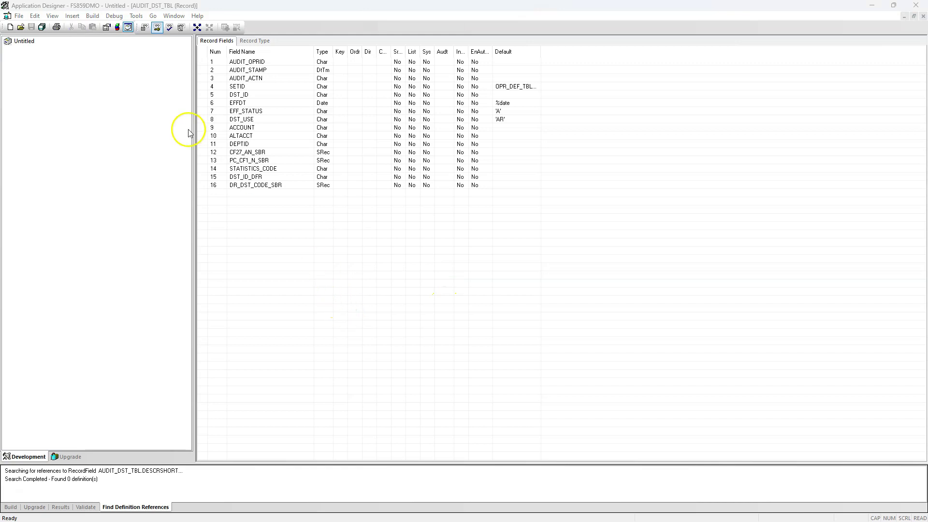
Build the AUDIT_DST_TBL table with Create Tables selected, confirming the build
{"action": "left_click", "coordinate": [117, 27]}
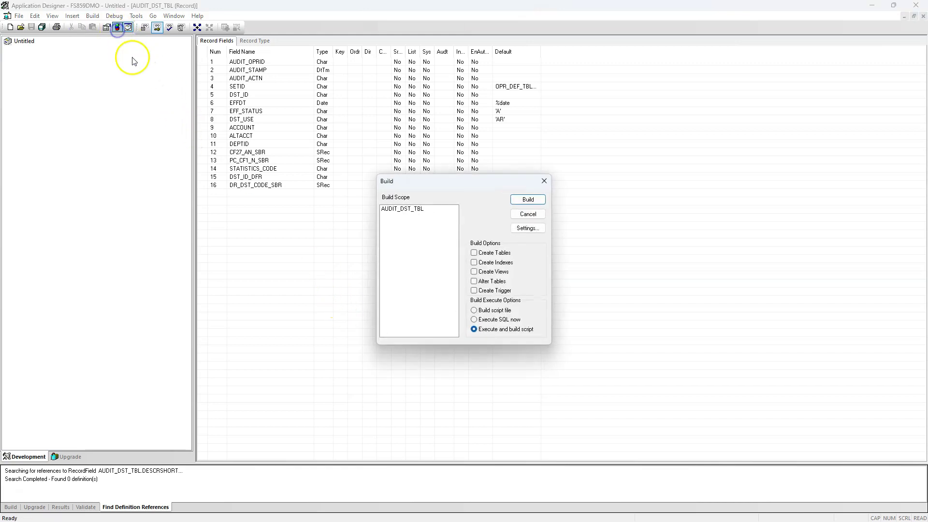
{"action": "left_click", "coordinate": [474, 252]}
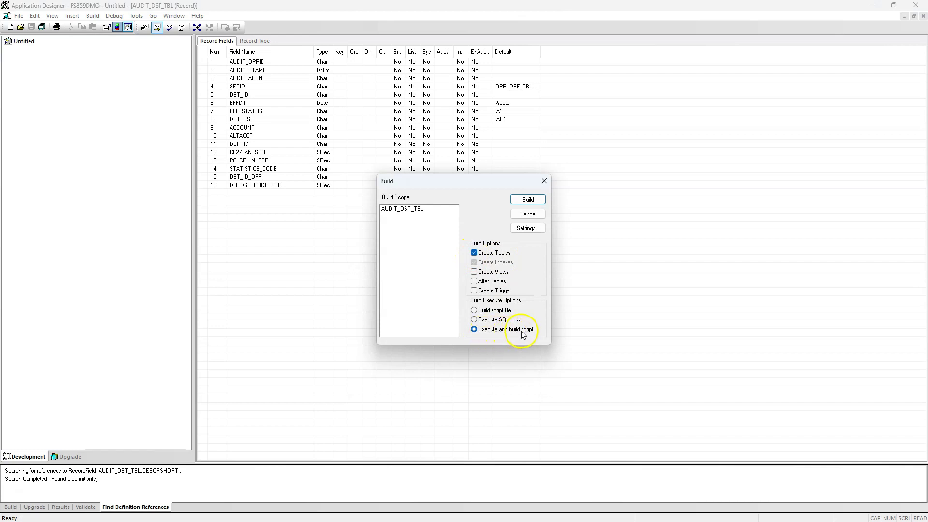
{"action": "left_click", "coordinate": [526, 199]}
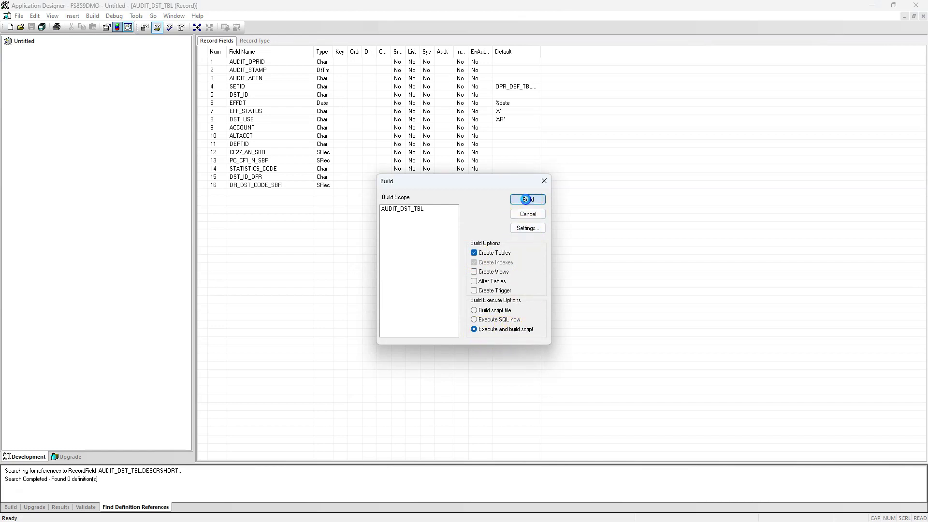
{"action": "left_click", "coordinate": [434, 284]}
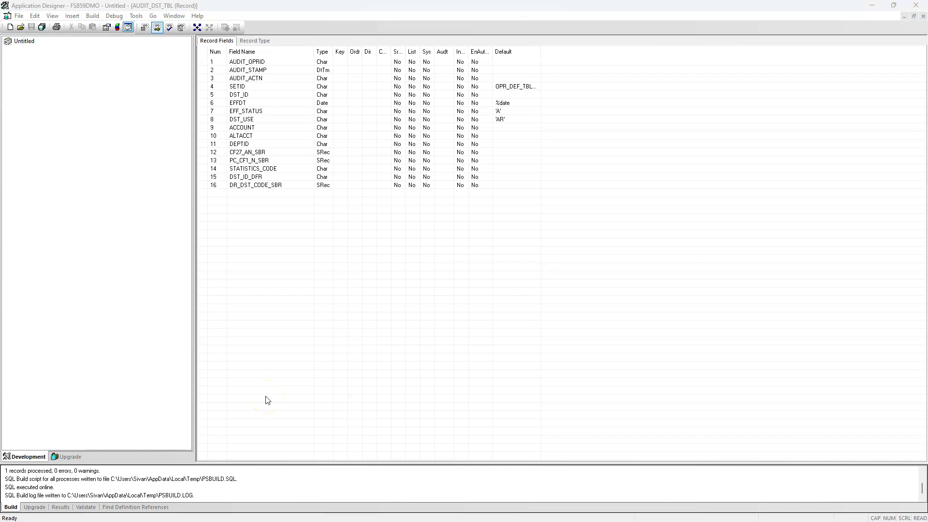
Give DST_CODE_TBL the audit record AUDIT_DST_TBL with Selective auditing, then save it
{"action": "left_click", "coordinate": [174, 16]}
{"action": "left_click", "coordinate": [194, 85]}
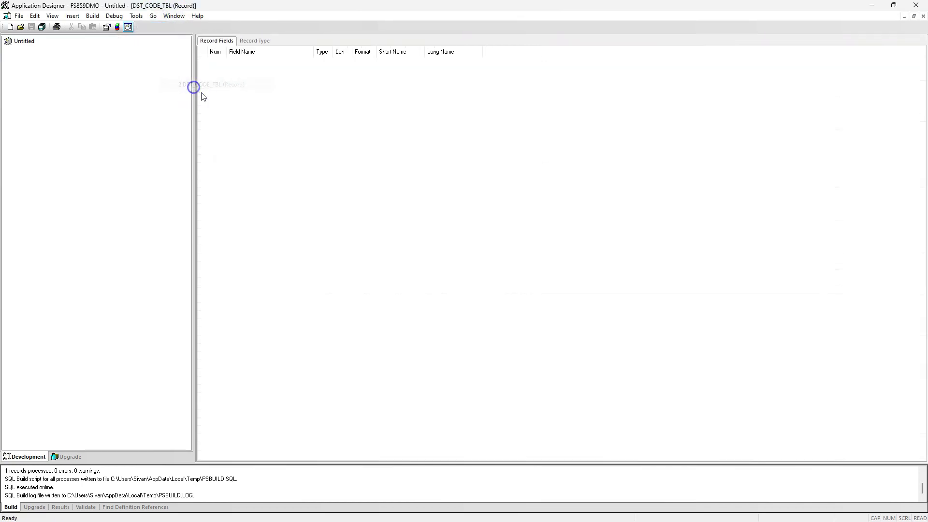
{"action": "left_click", "coordinate": [106, 27]}
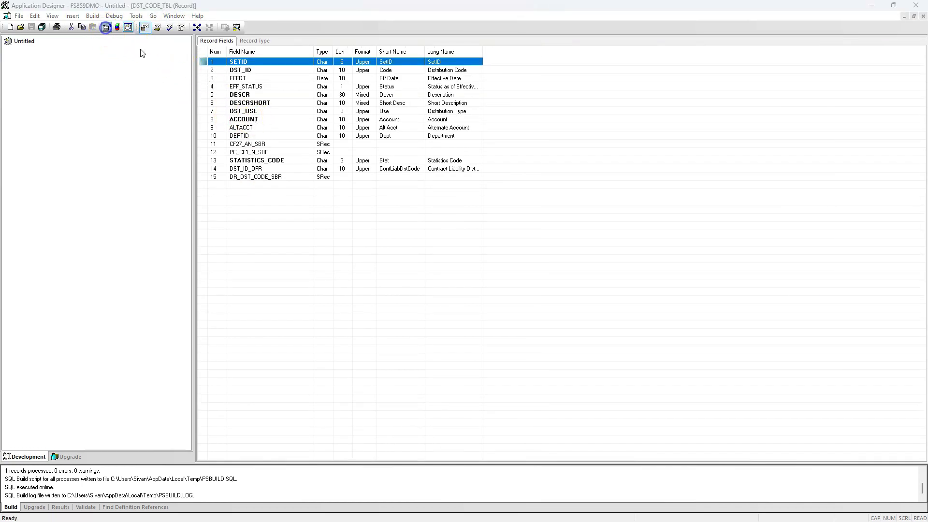
{"action": "left_click", "coordinate": [389, 106]}
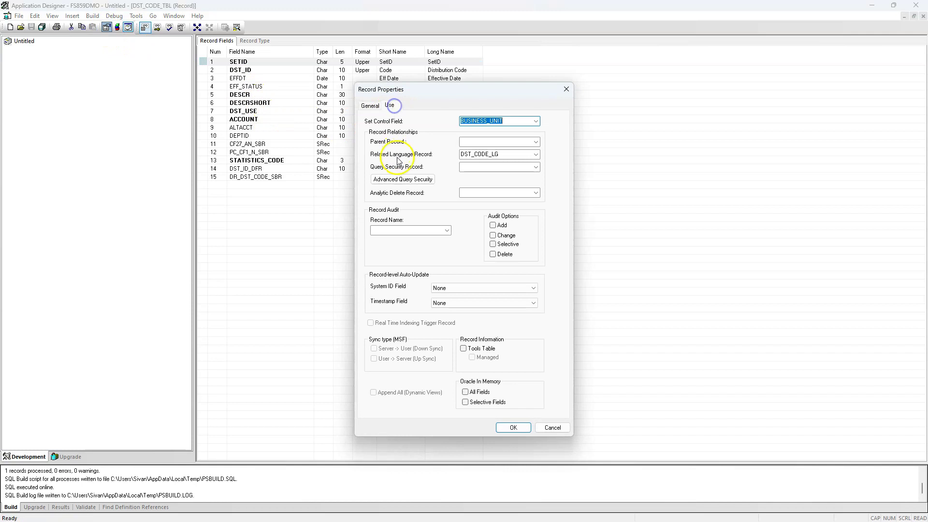
{"action": "left_click", "coordinate": [393, 231]}
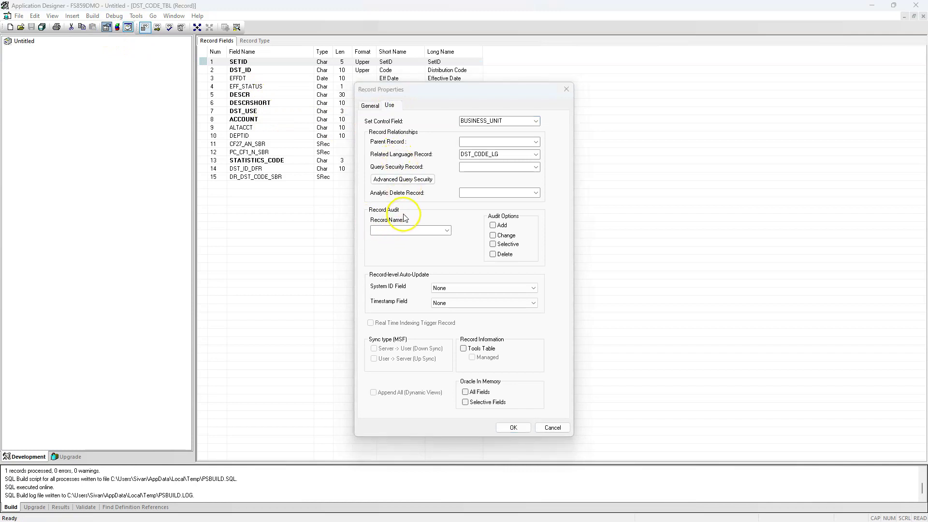
{"action": "left_click", "coordinate": [397, 231]}
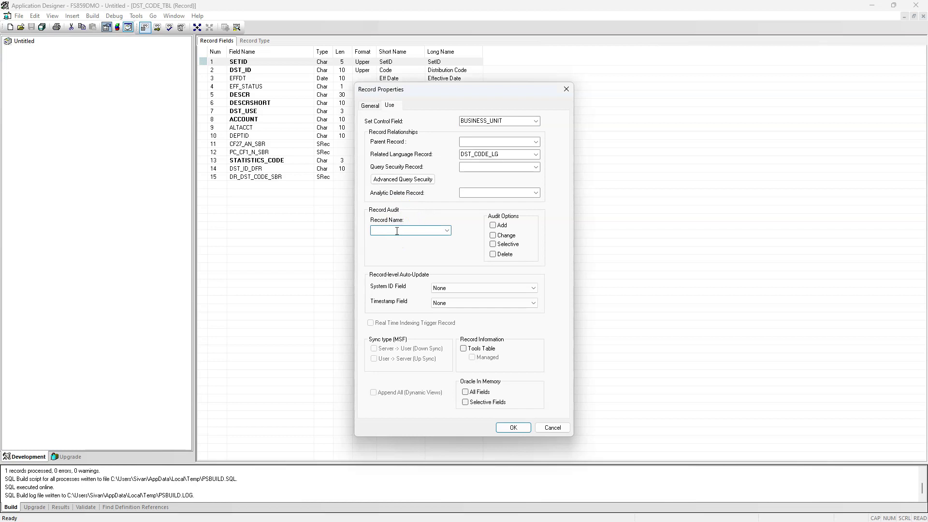
{"action": "type", "text": "AUDIT_DST_TBL"}
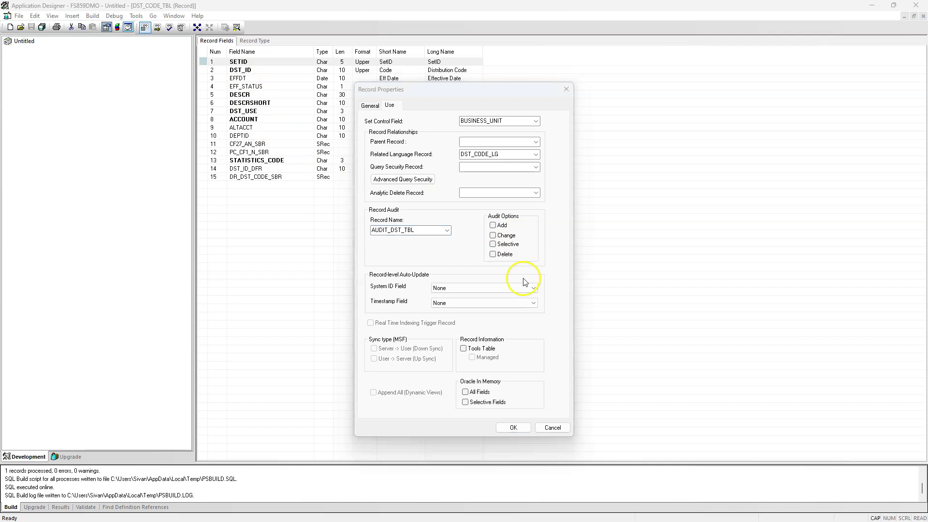
{"action": "left_click", "coordinate": [493, 244]}
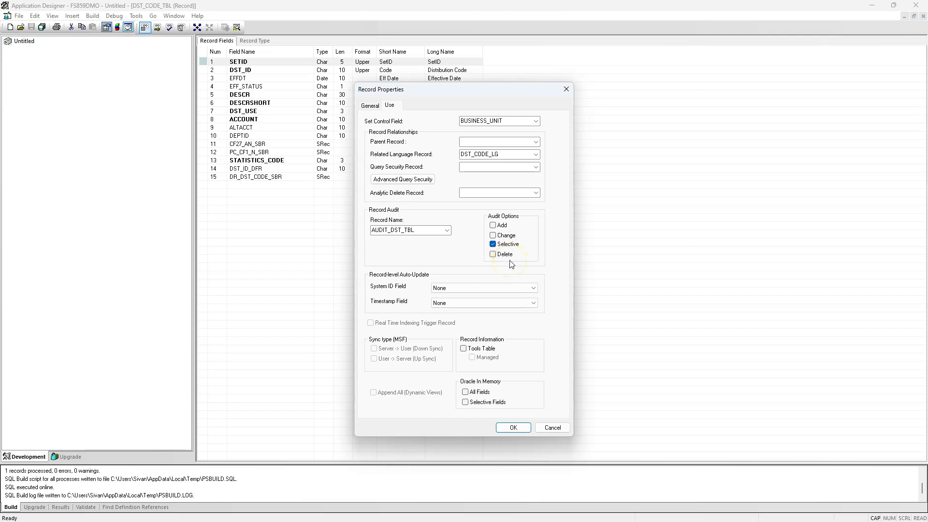
{"action": "left_click", "coordinate": [507, 428]}
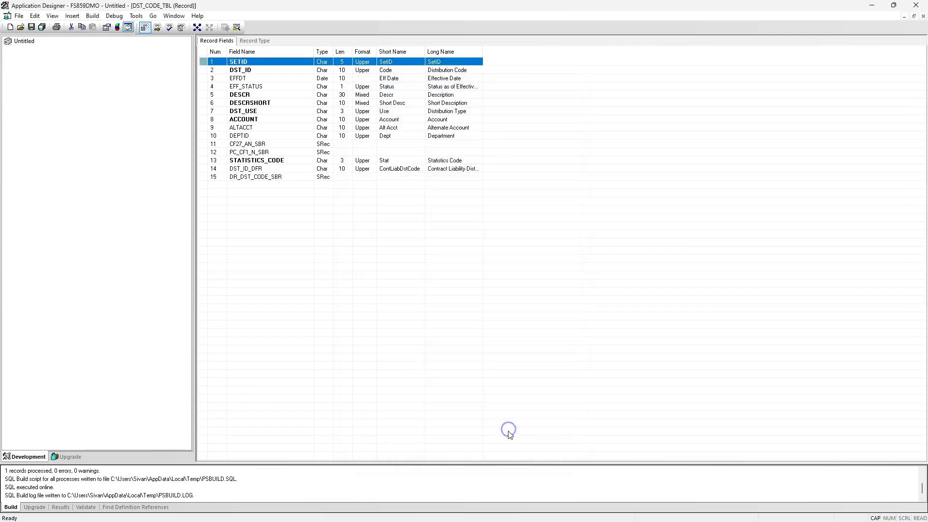
{"action": "left_click", "coordinate": [31, 26]}
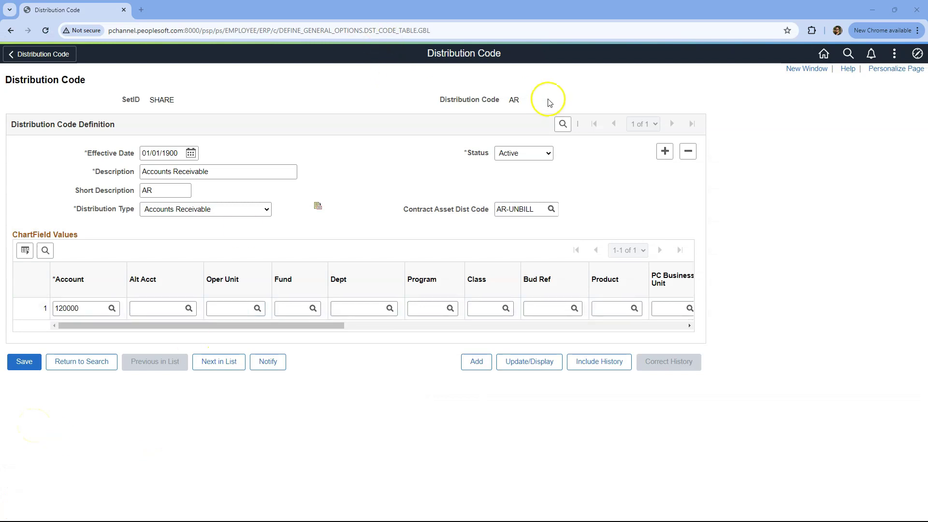
Set the AR distribution code to Fund 0201, Dept 10500 and Account 100001, then save
{"action": "left_click_drag", "start_coordinate": [529, 98], "coordinate": [508, 99]}
{"action": "left_click", "coordinate": [313, 308]}
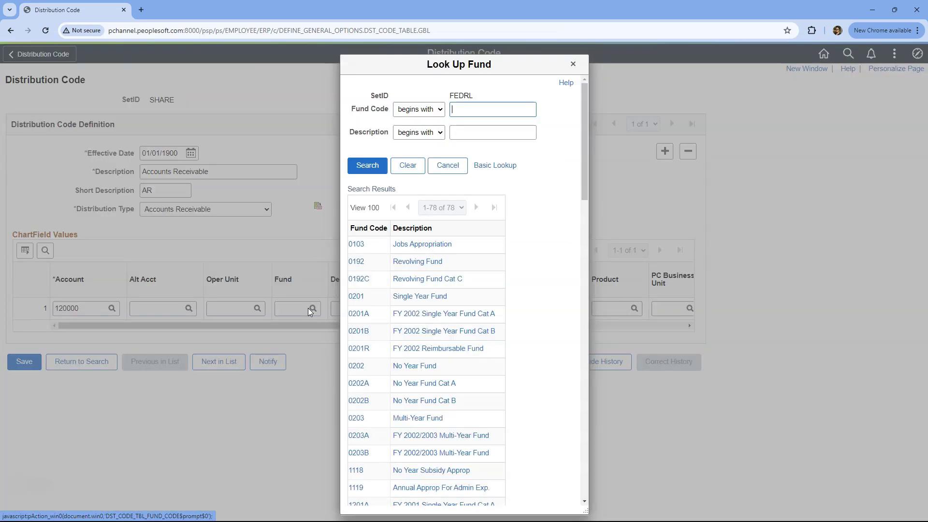
{"action": "left_click", "coordinate": [356, 296]}
{"action": "left_click", "coordinate": [387, 308]}
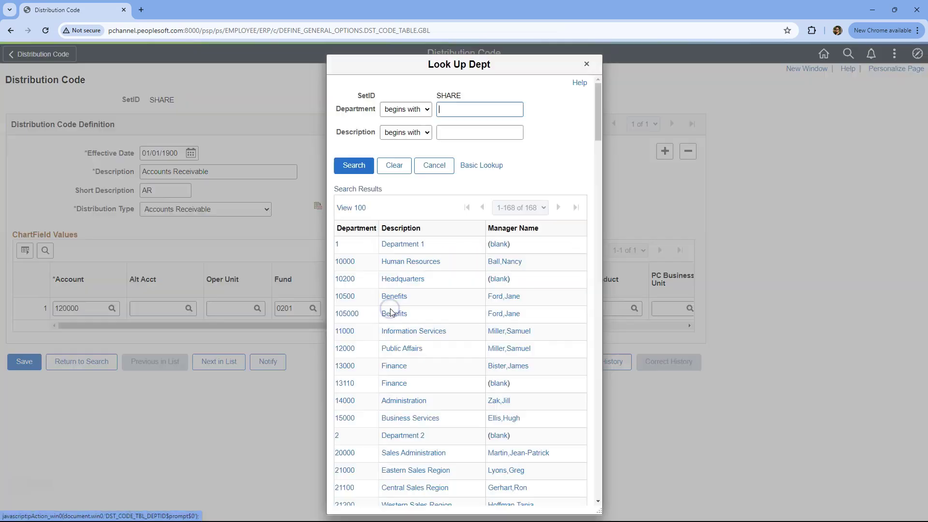
{"action": "left_click", "coordinate": [394, 296]}
{"action": "left_click", "coordinate": [109, 309]}
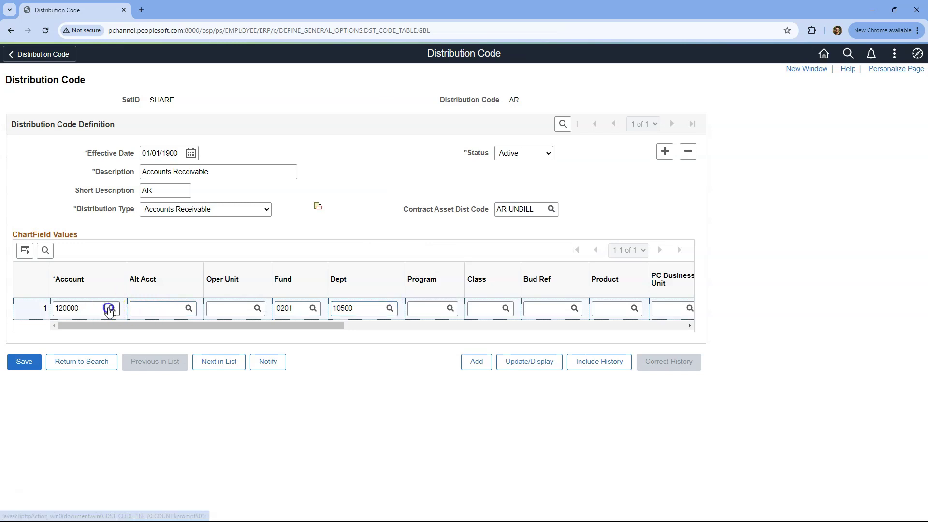
{"action": "left_click", "coordinate": [360, 339]}
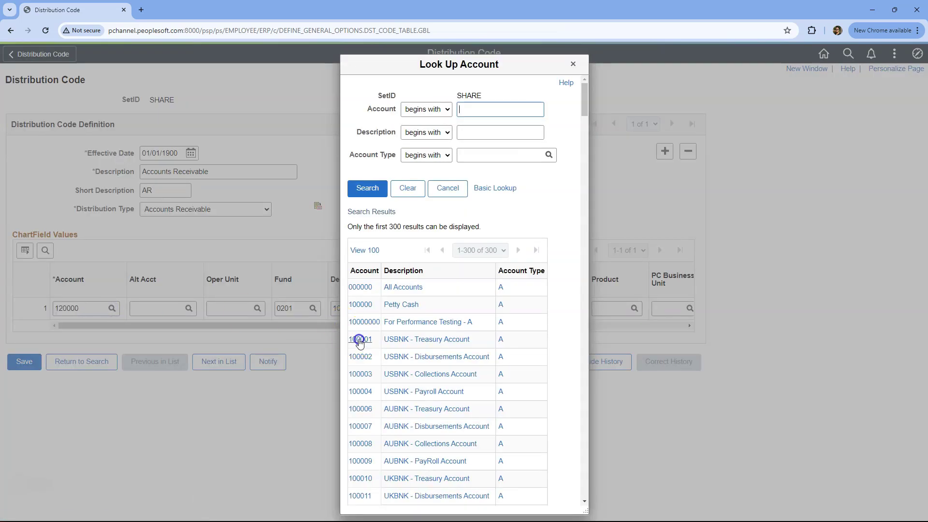
{"action": "left_click", "coordinate": [23, 361]}
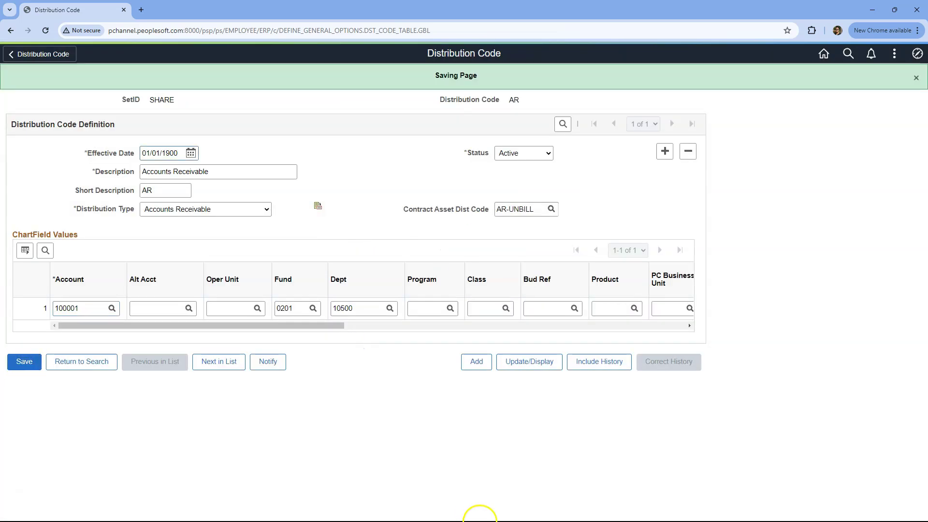
Run the SELECT * FROM PS_AUDIT_DST_TBL query in PL/SQL Developer
{"action": "left_click", "coordinate": [642, 507]}
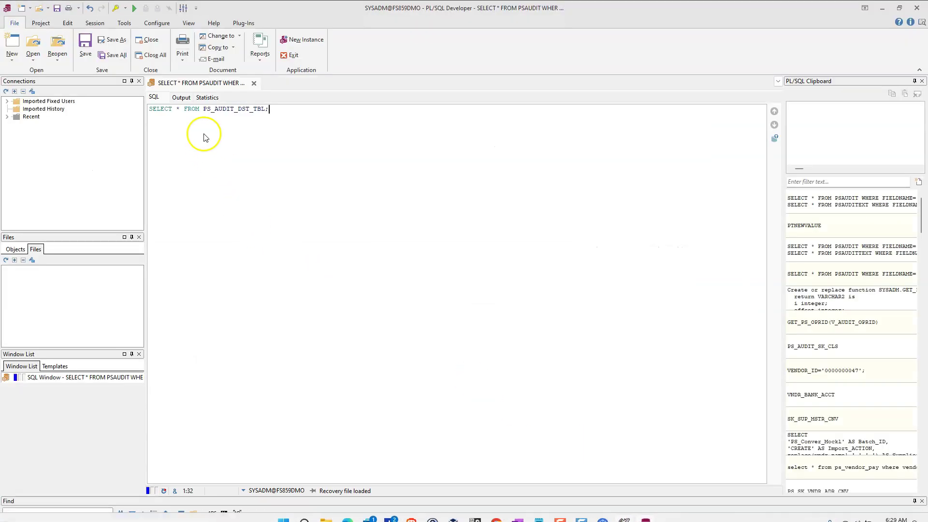
{"action": "left_click", "coordinate": [211, 109]}
{"action": "left_click", "coordinate": [134, 8]}
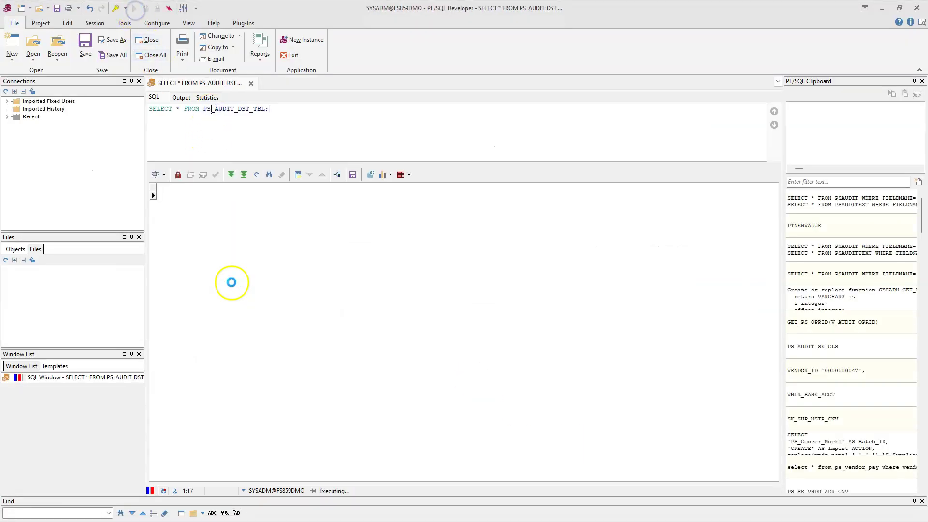
Inspect the audit row's operator, timestamp, action, DST_USE and old account 120000
{"action": "left_click", "coordinate": [169, 195]}
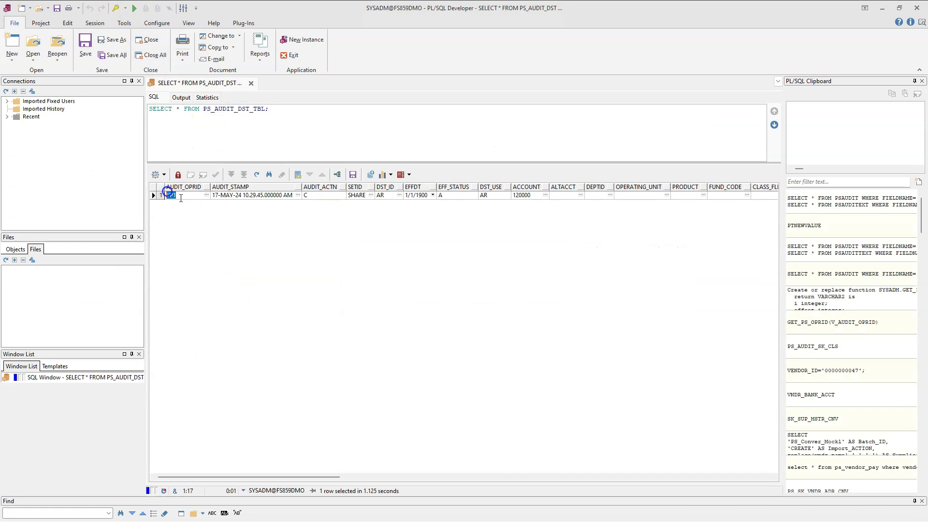
{"action": "left_click_drag", "start_coordinate": [213, 194], "coordinate": [292, 195]}
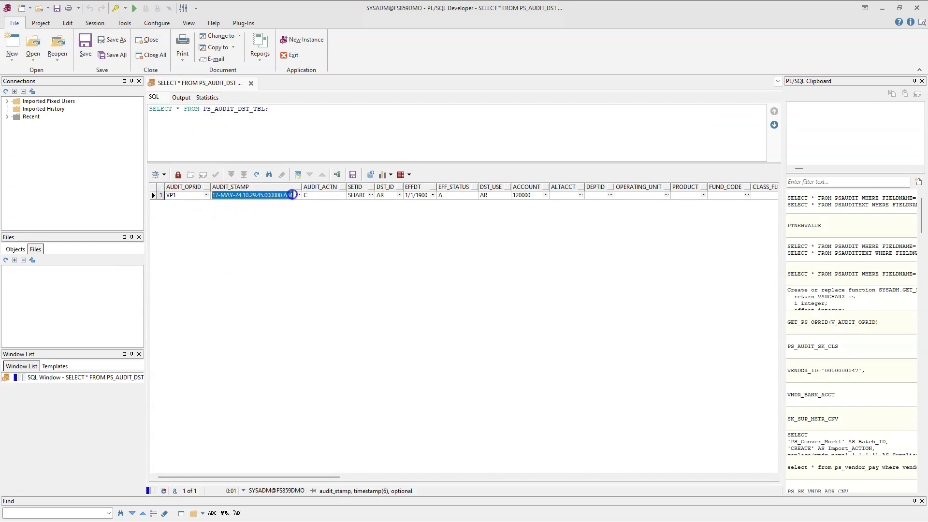
{"action": "key", "text": "Tab"}
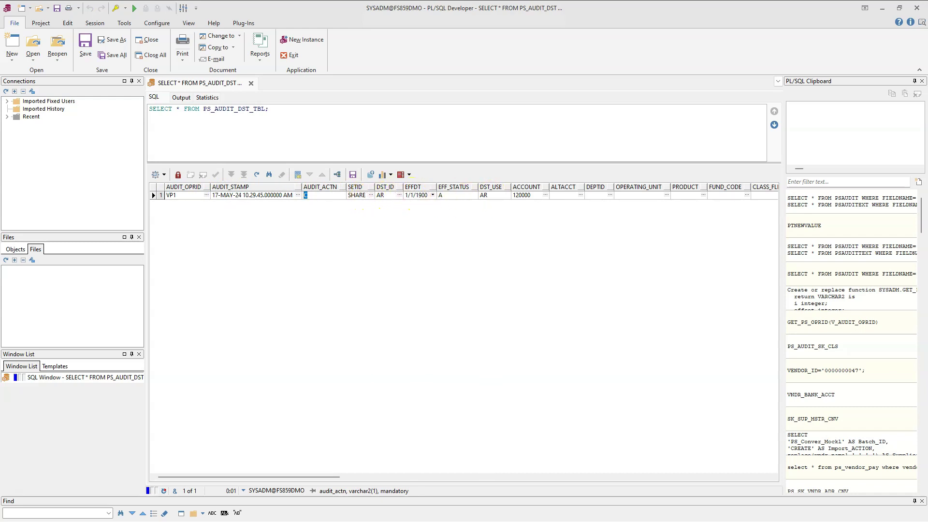
{"action": "left_click", "coordinate": [482, 195]}
{"action": "left_click", "coordinate": [524, 195]}
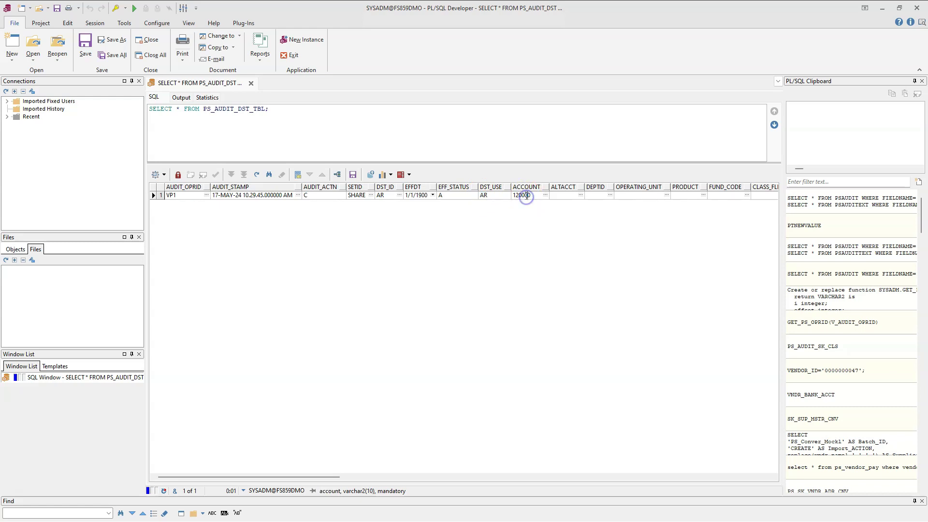